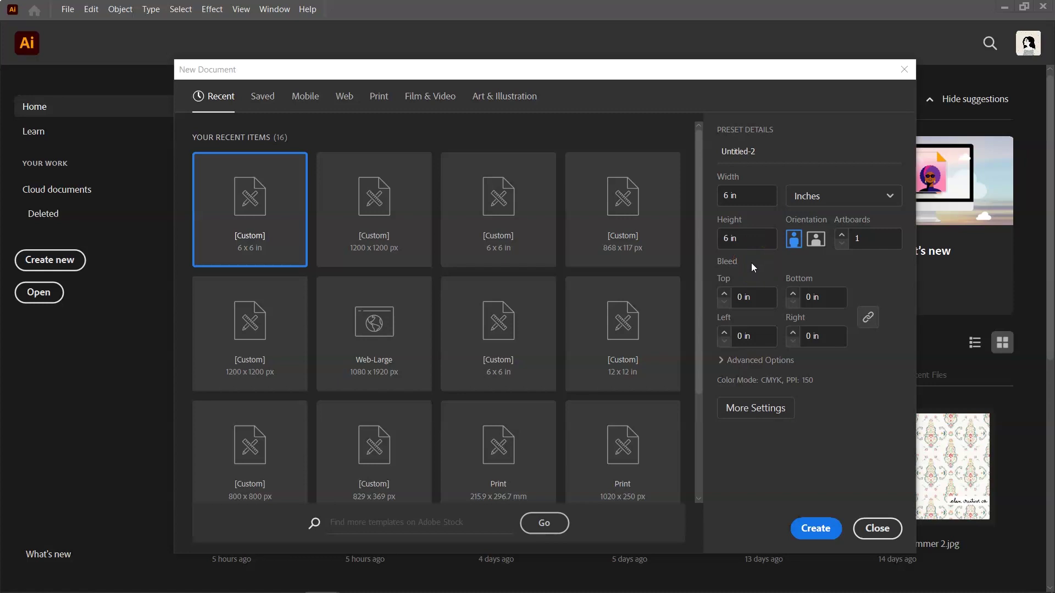
Set raster effects to High (300 ppi), name the document 'Half Drop Repeat Pattern', and create it
click(722, 361)
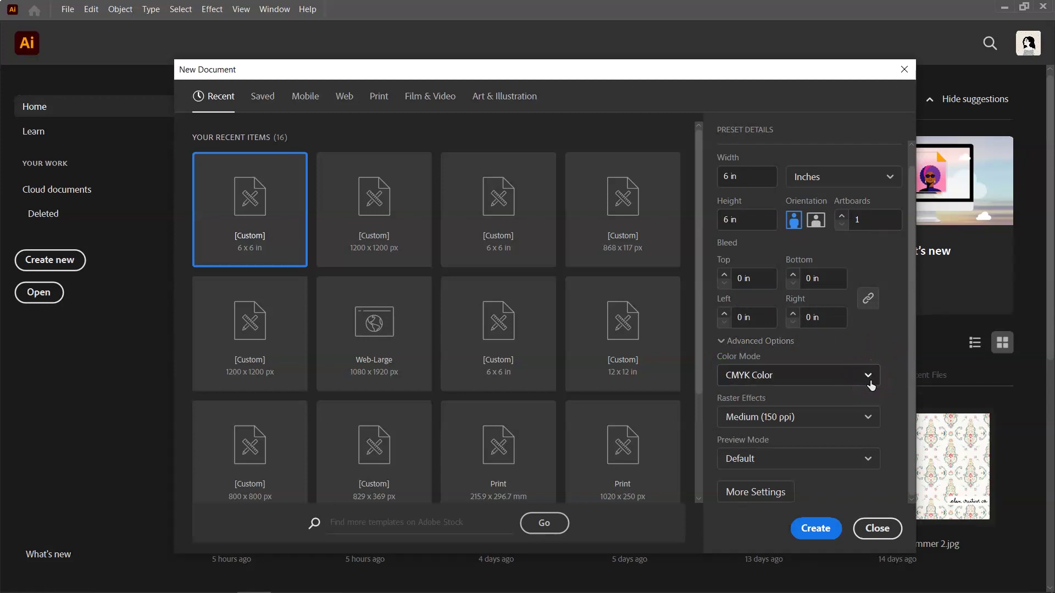
click(866, 416)
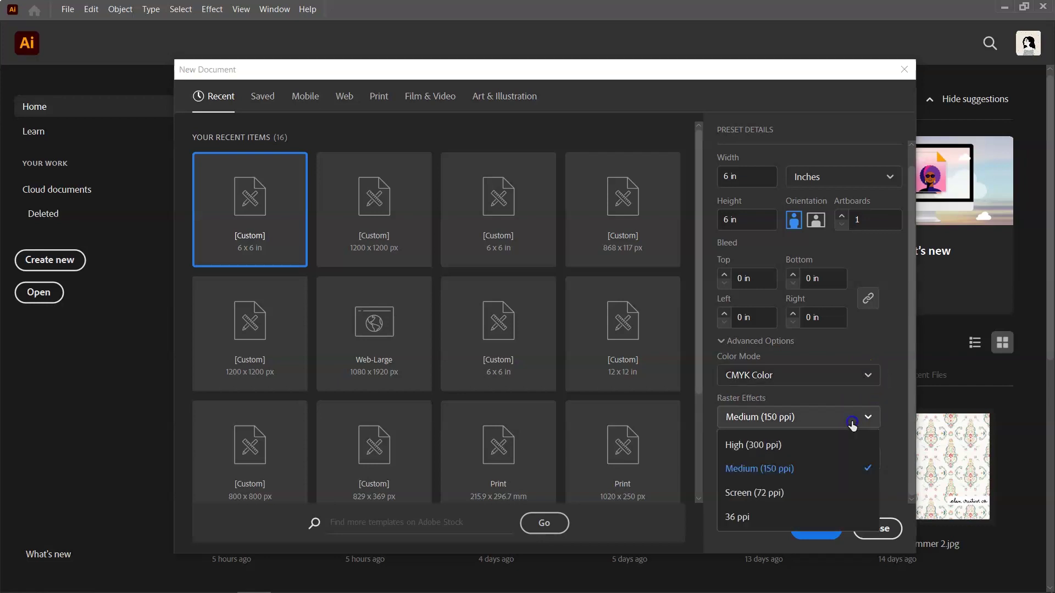
click(822, 451)
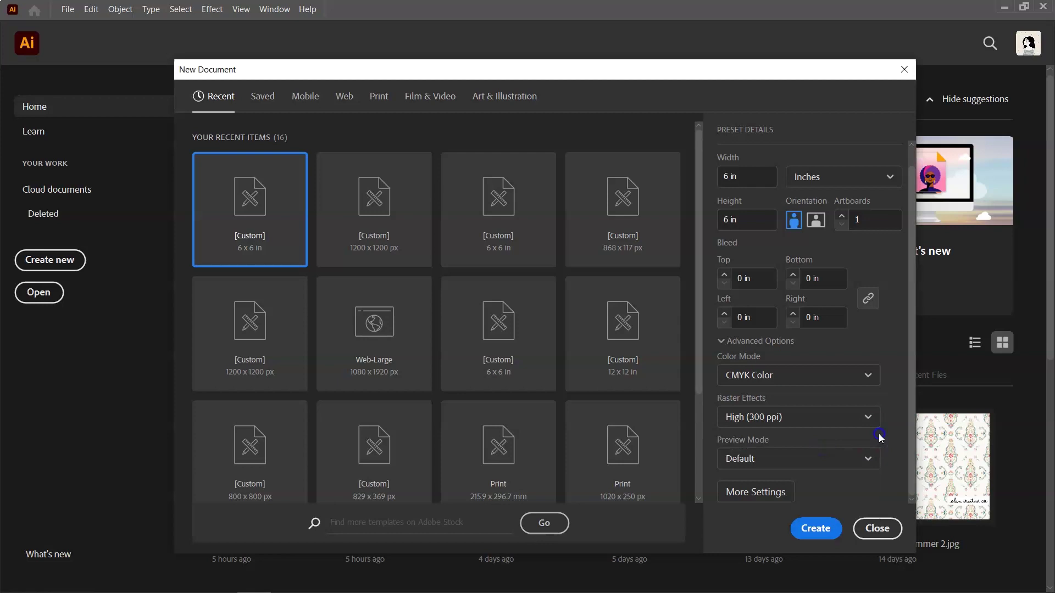
click(824, 141)
text(Half )
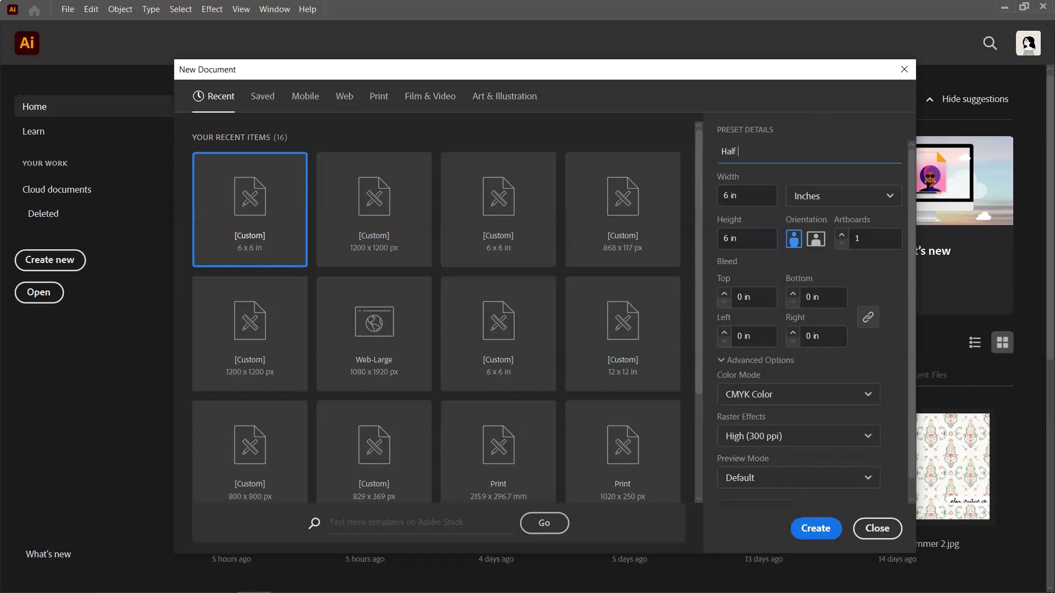
text(Drop Repeat Pattern)
click(809, 531)
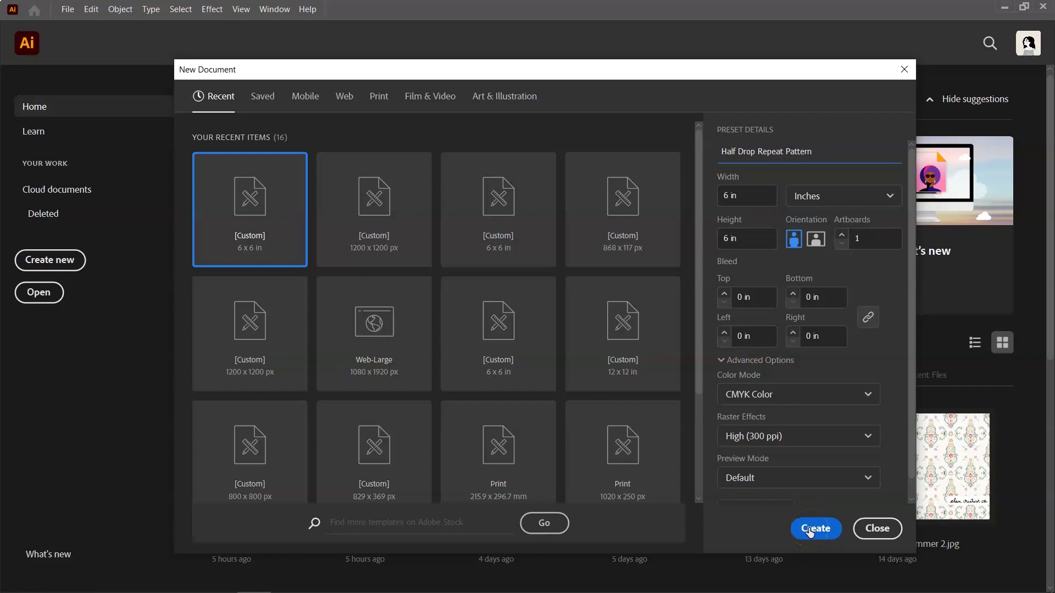
click(810, 529)
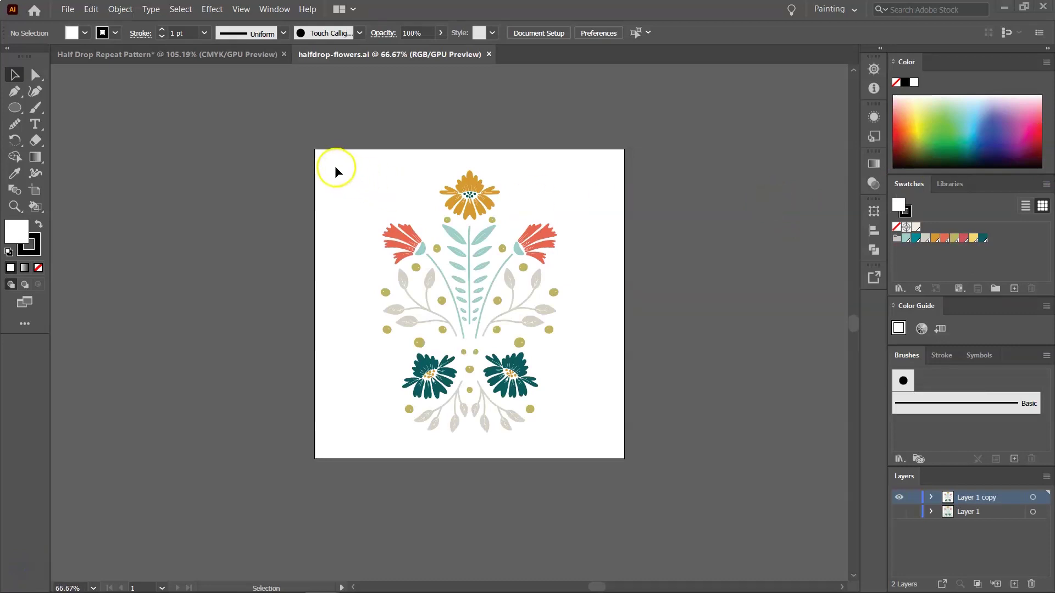
Select all the flower artwork and paste it onto the Half Drop Repeat Pattern artboard
drag(335, 166, 631, 462)
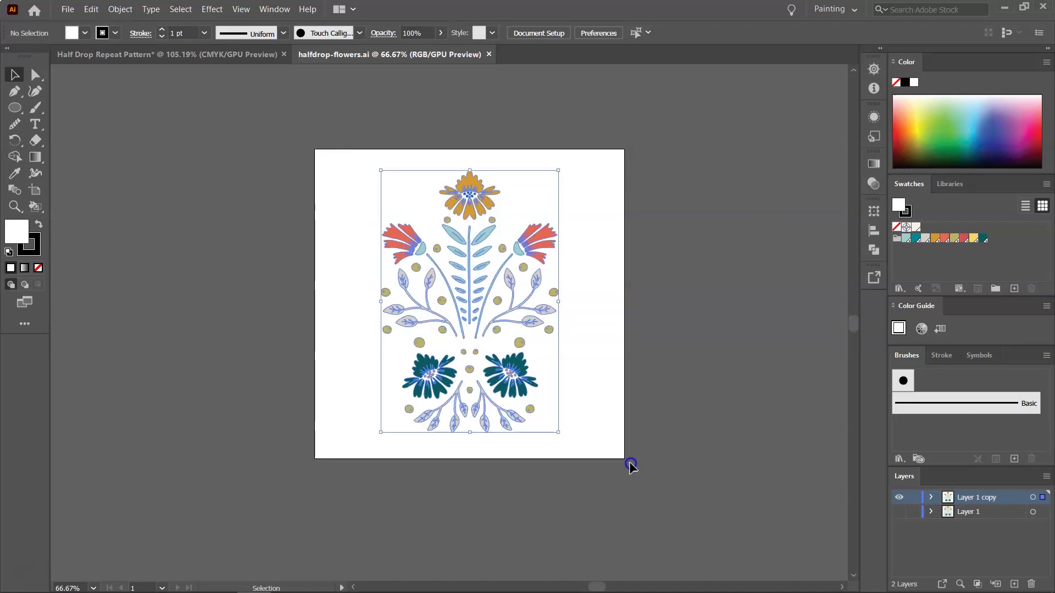
key(a)
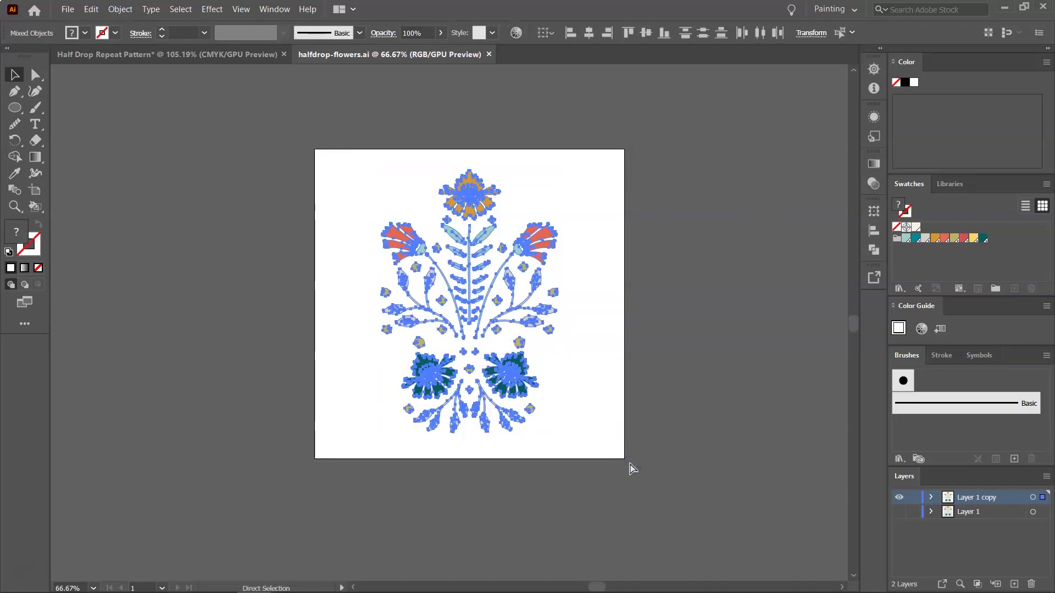
click(421, 345)
key(v)
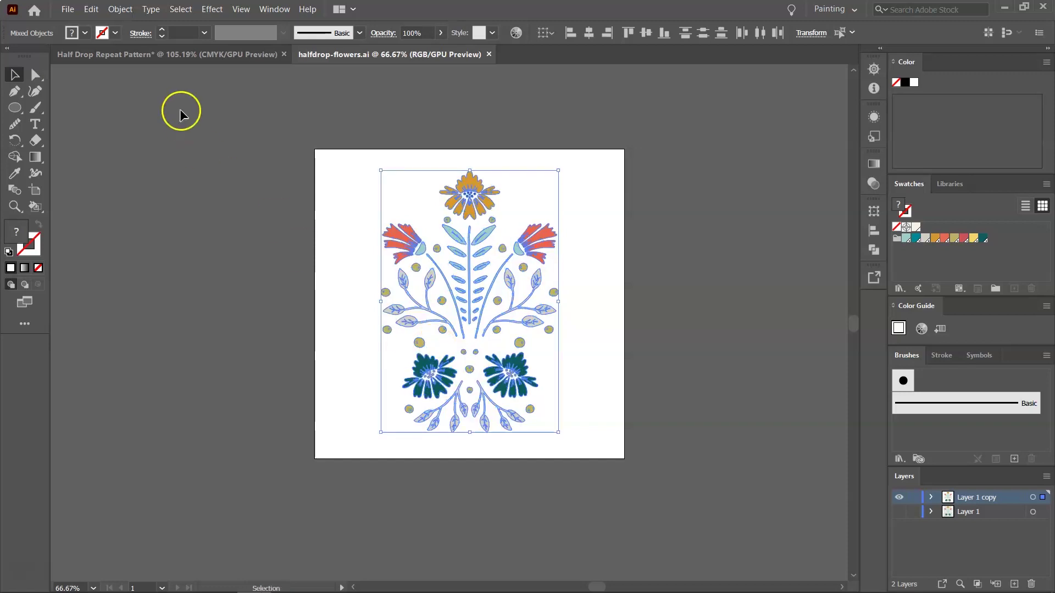
click(161, 54)
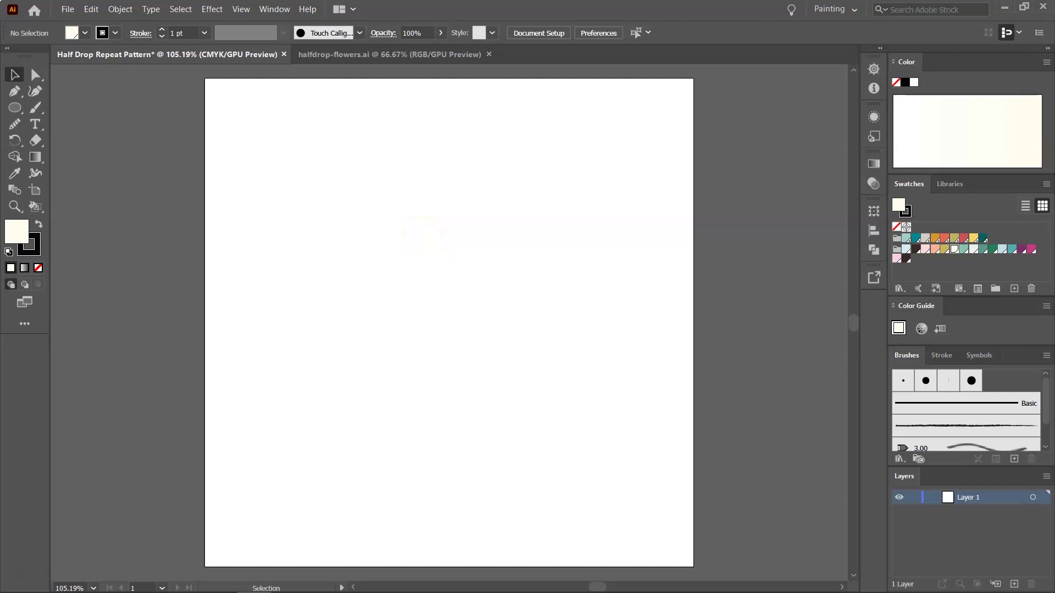
click(100, 10)
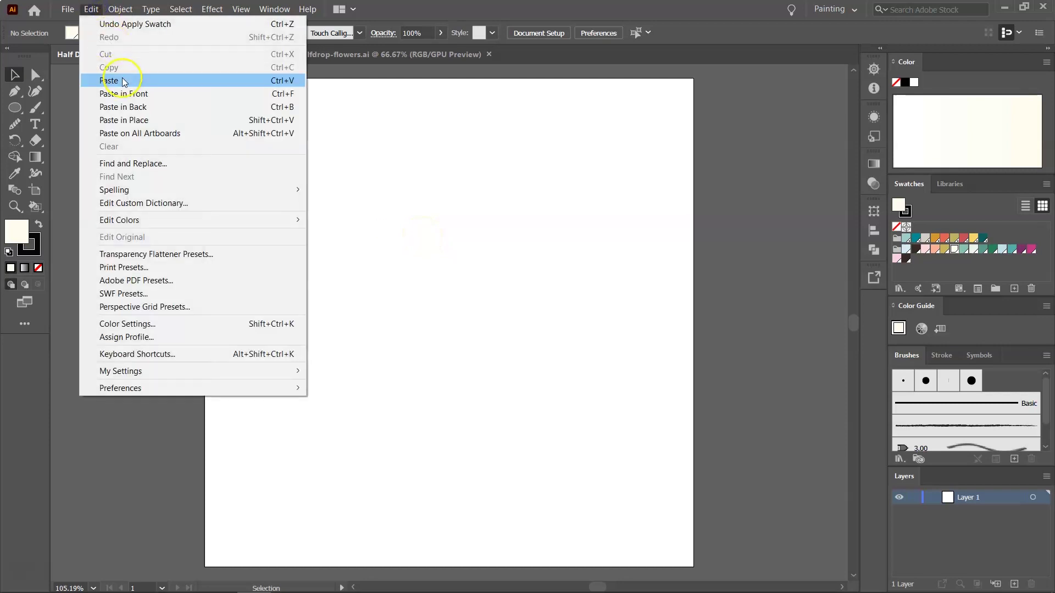
click(123, 82)
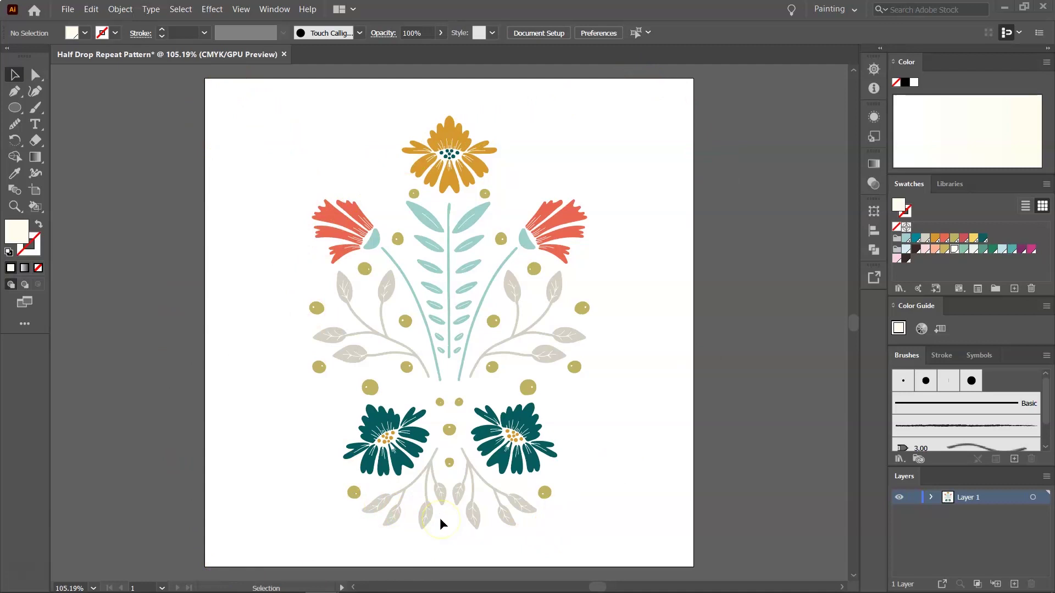
Group all the flower artwork and drag it so its centre sits on the artboard's top-left corner
scroll(378, 333, down, 2)
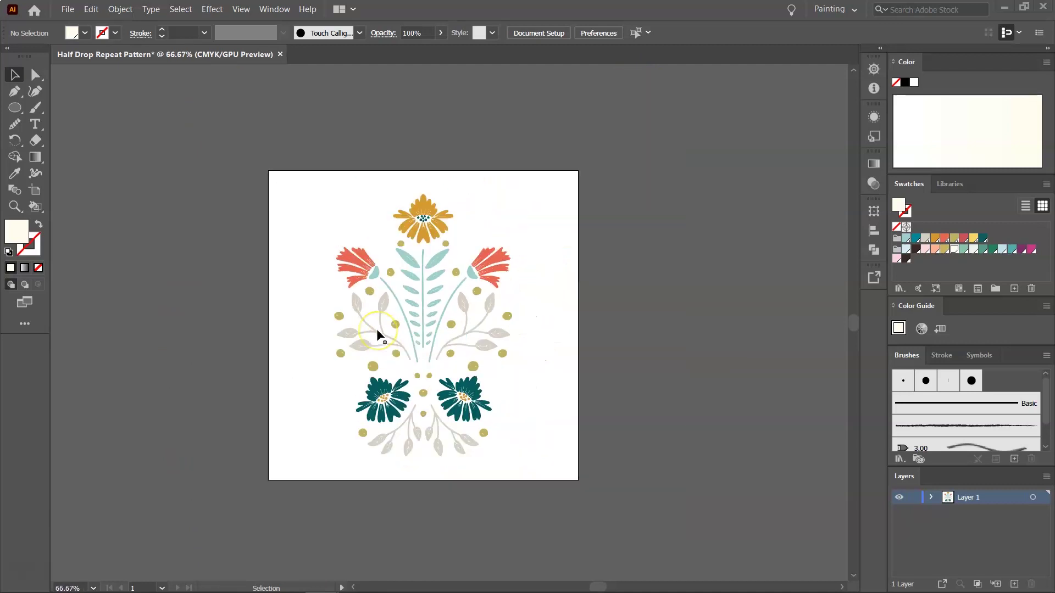
key(ctrl+a)
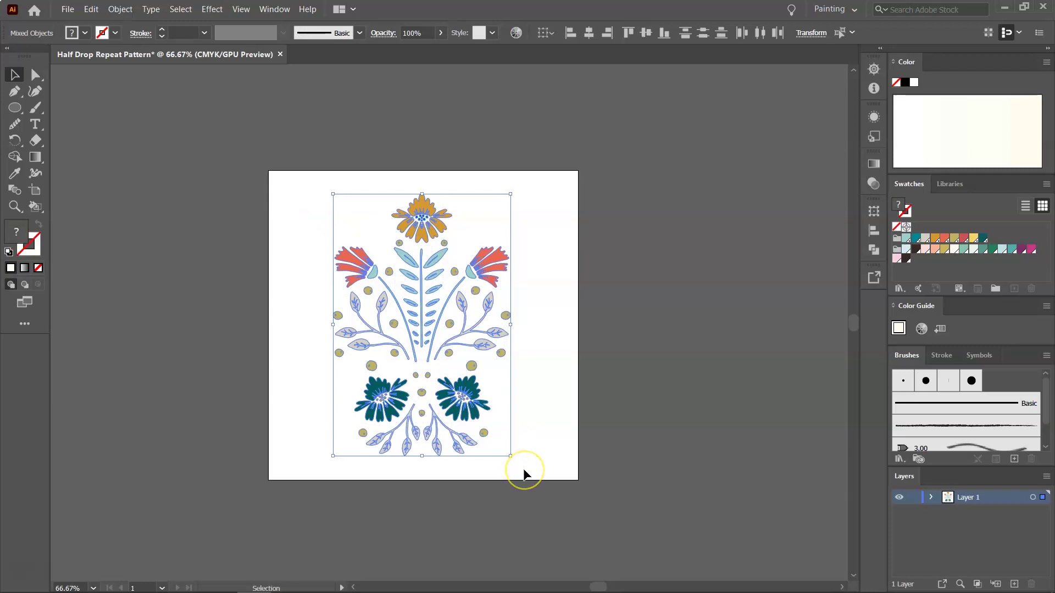
key(a)
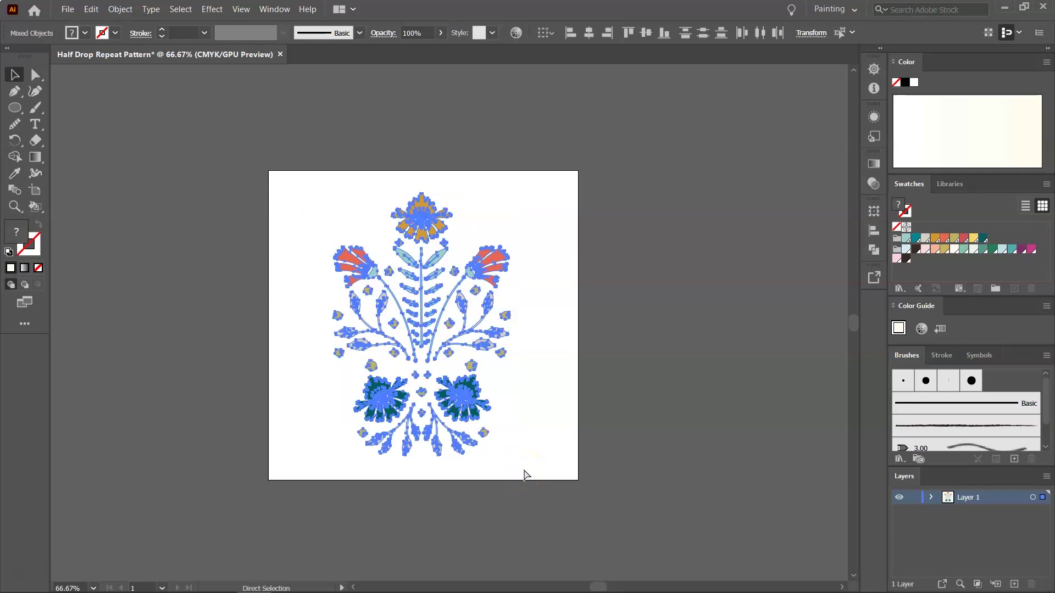
key(ctrl+g)
key(v)
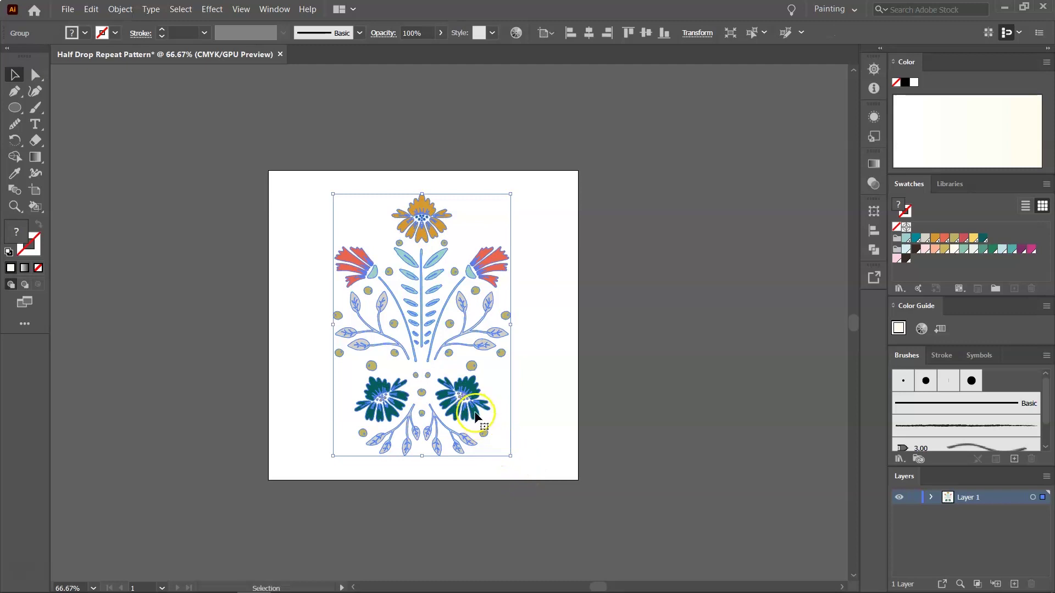
drag(475, 416, 322, 325)
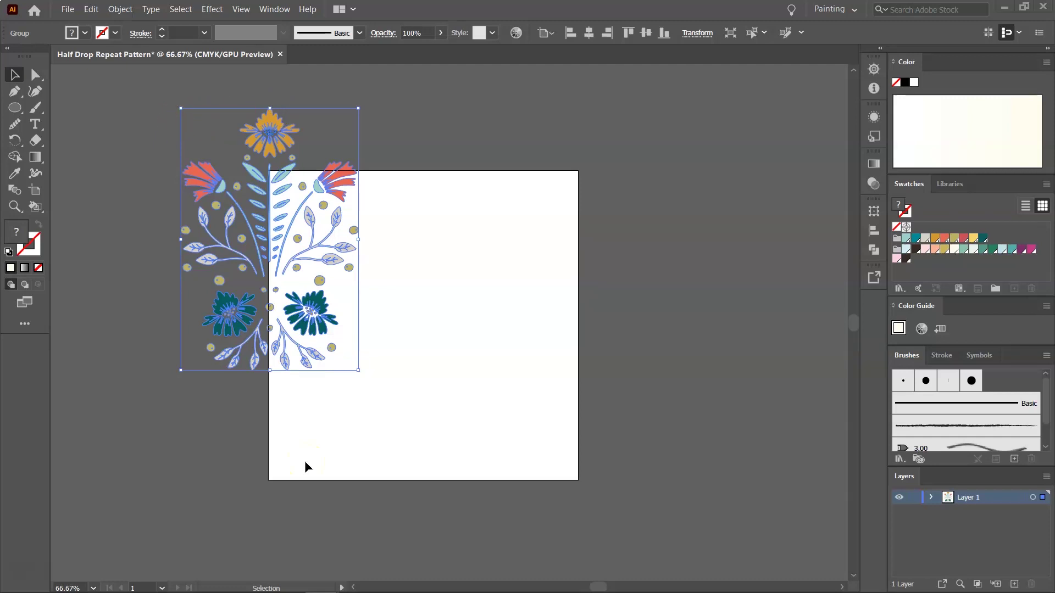
Copy the flower group with Transform > Move, Horizontal 0 in and Vertical 6 in
click(119, 10)
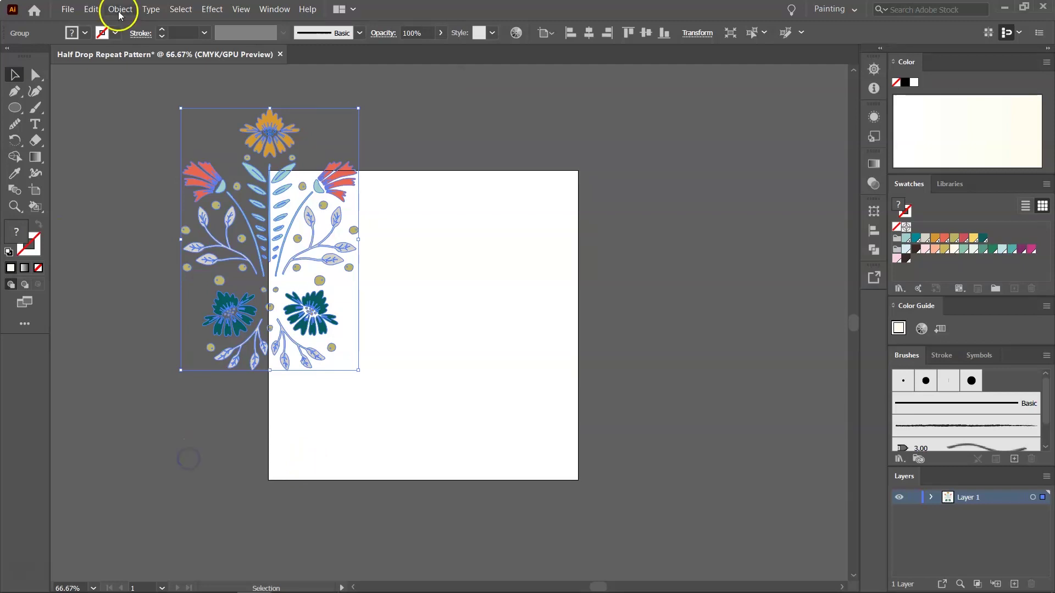
click(126, 26)
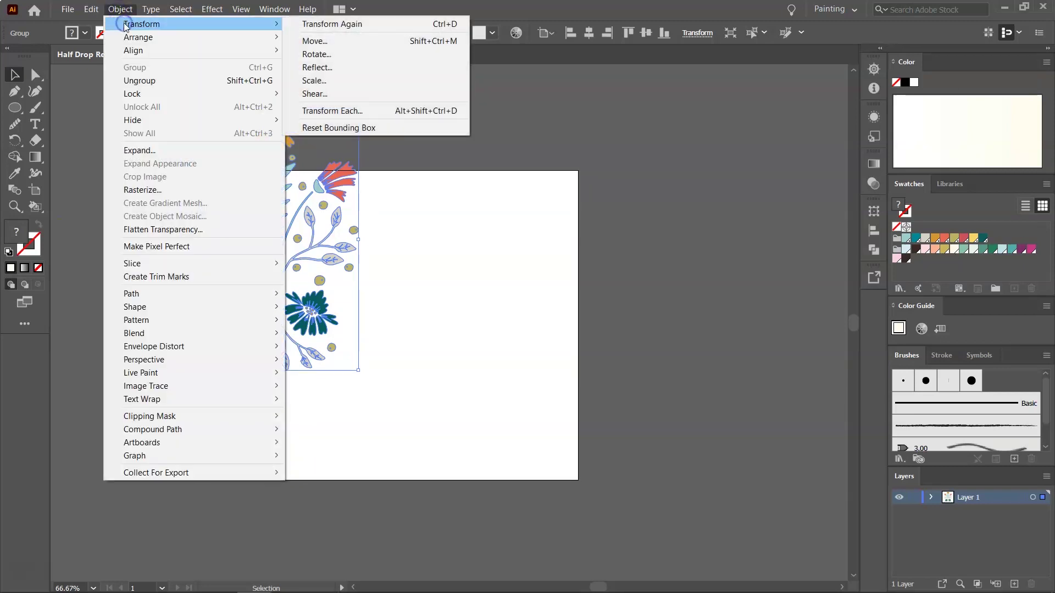
click(327, 44)
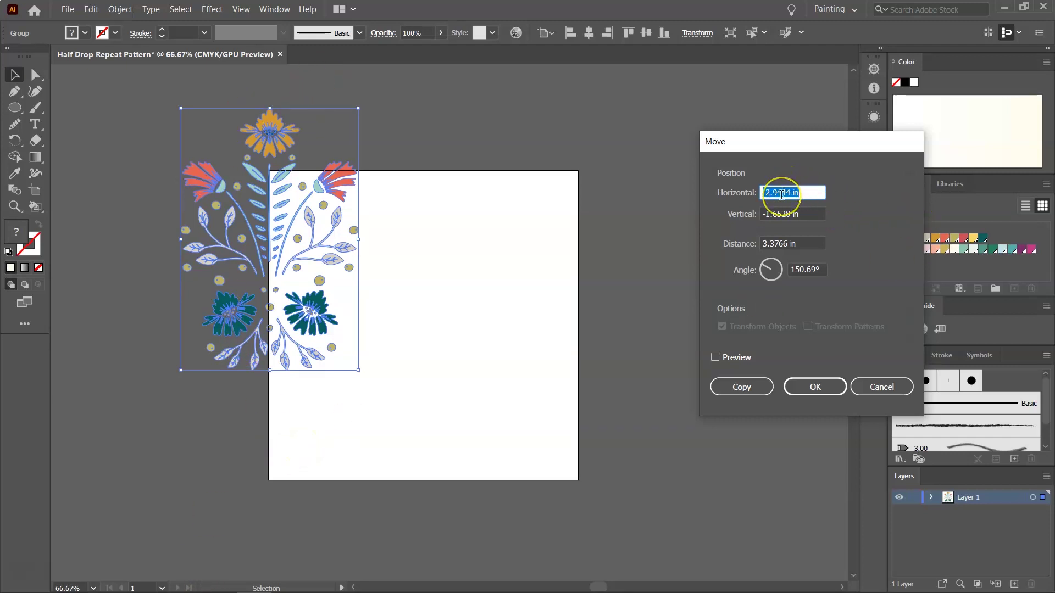
text(0)
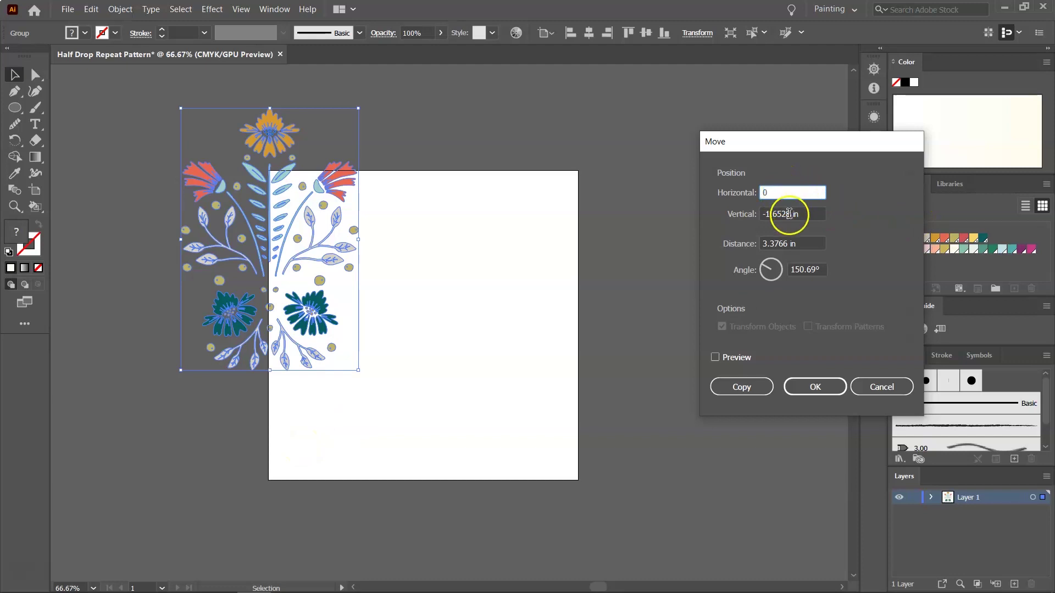
click(789, 214)
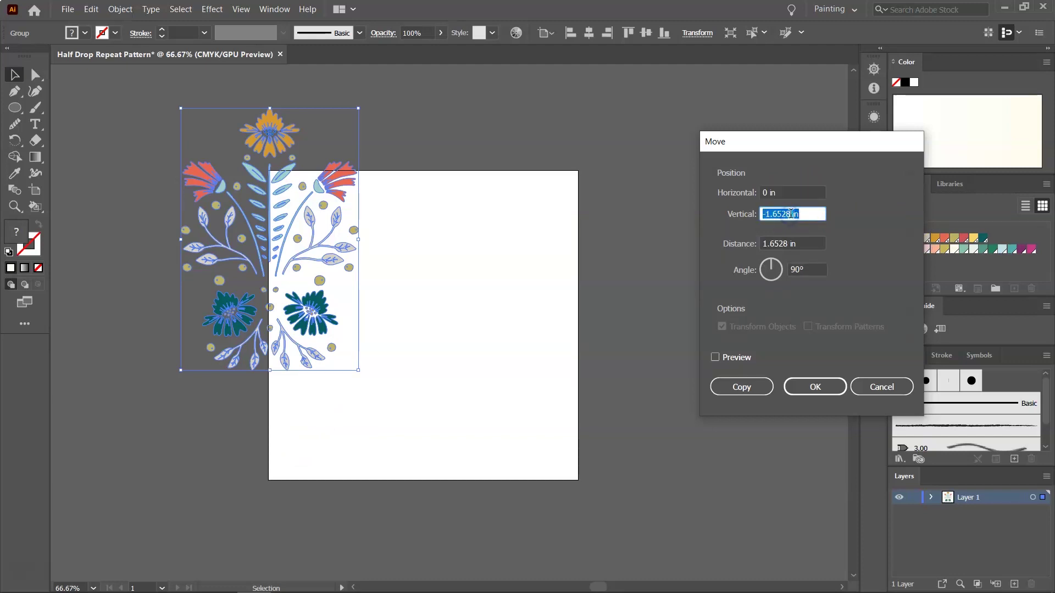
text(6)
click(735, 358)
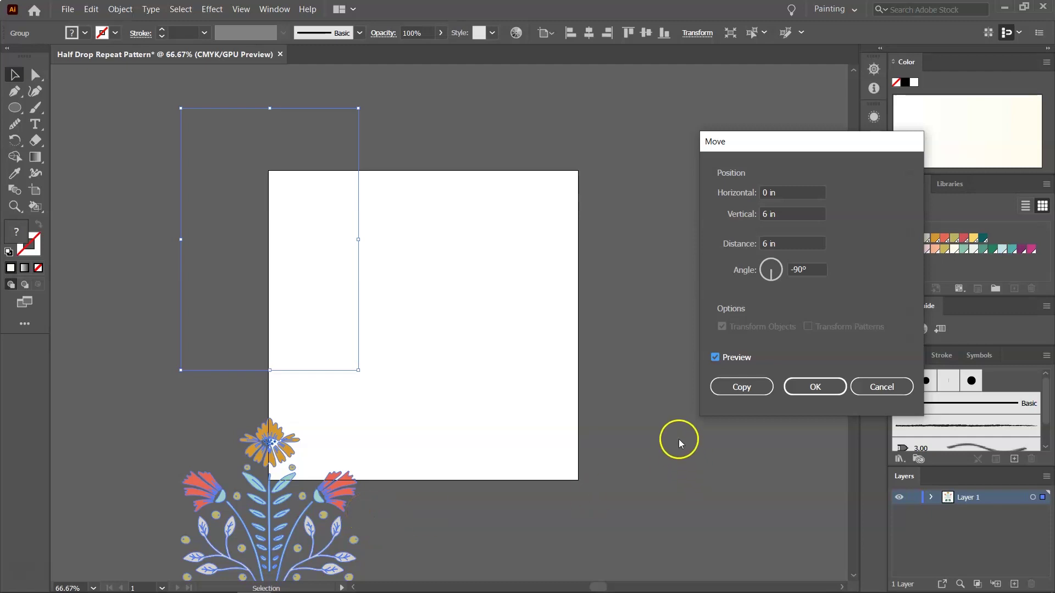
click(736, 387)
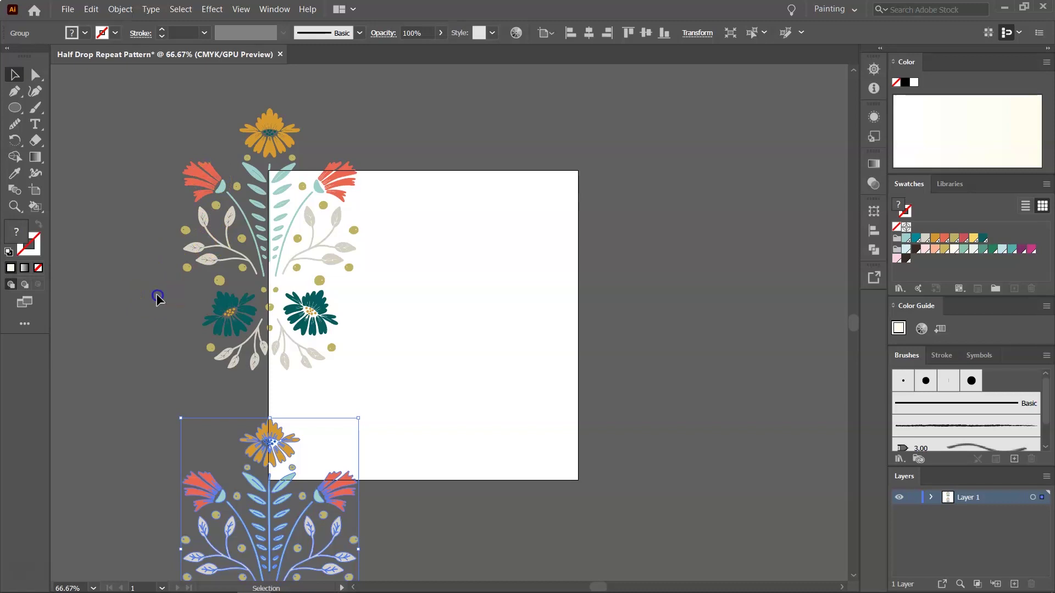
Copy the left-edge flower groups with Move at Horizontal 6 in, Vertical 0 in
drag(157, 298, 156, 367)
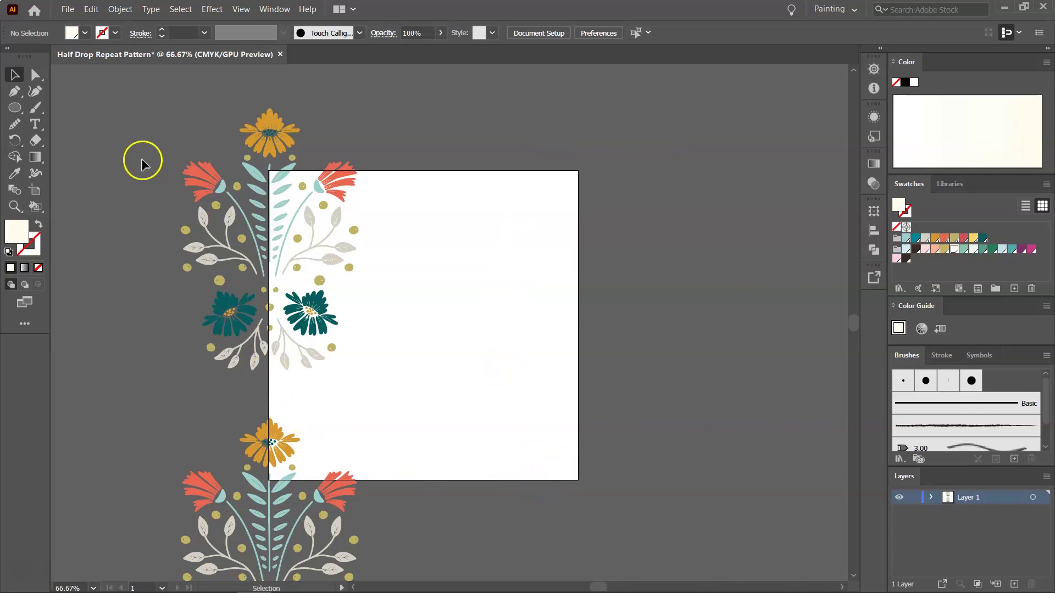
click(279, 554)
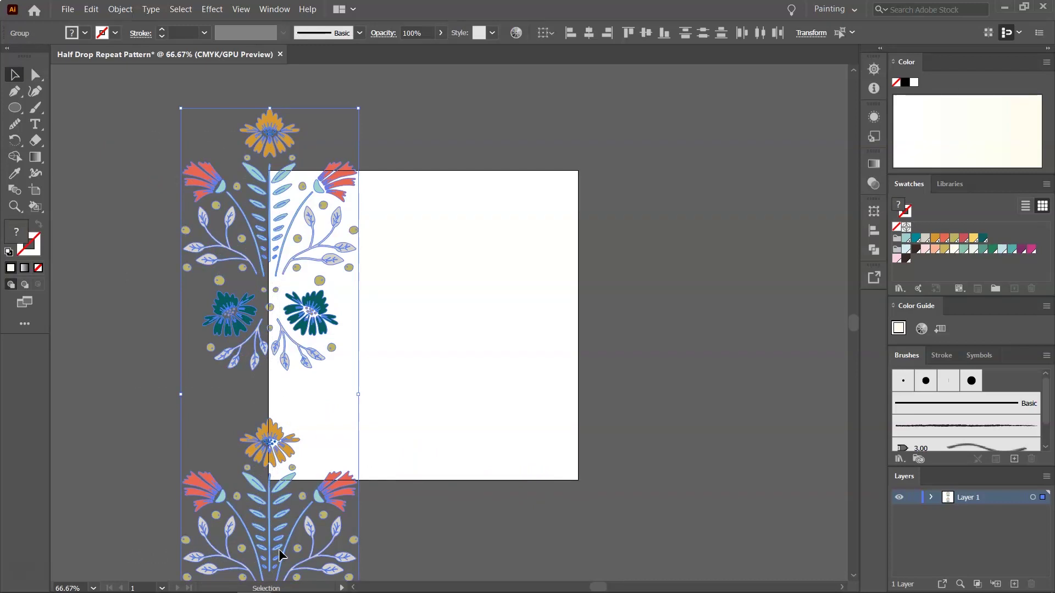
key(ctrl)
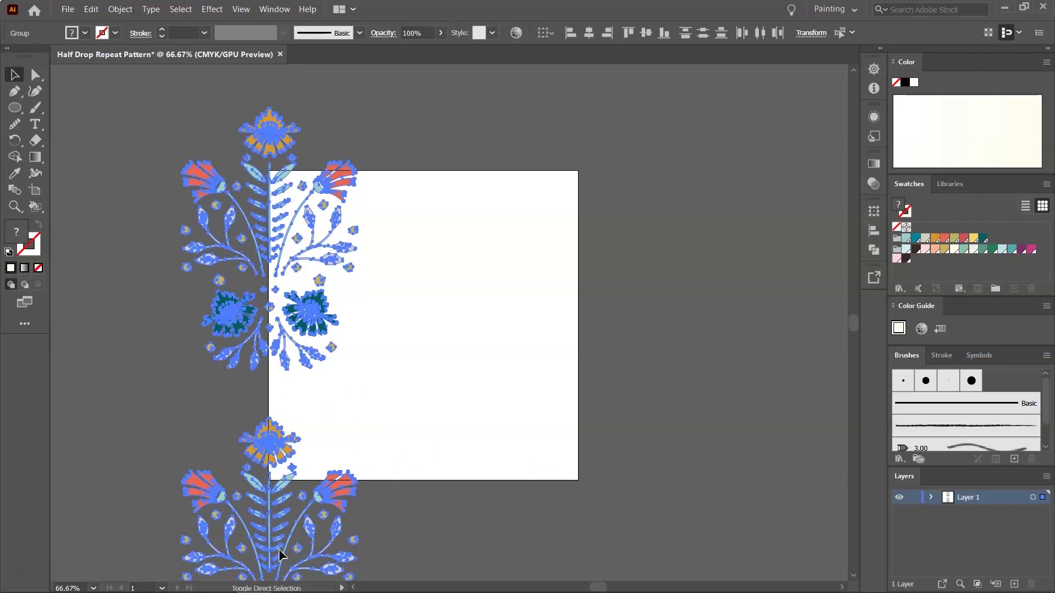
key(Return)
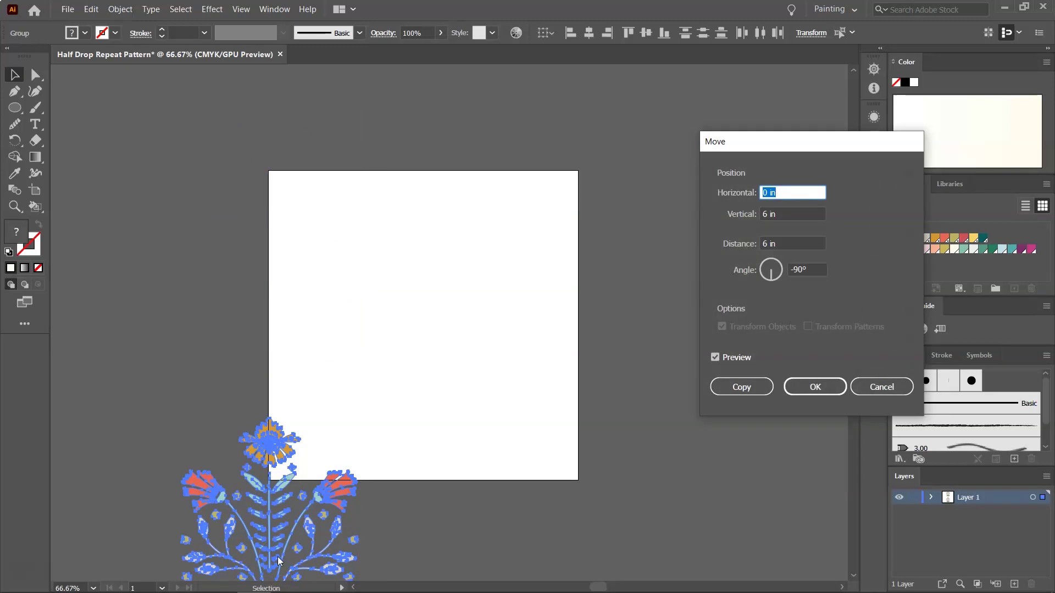
text(6)
click(770, 210)
text(0)
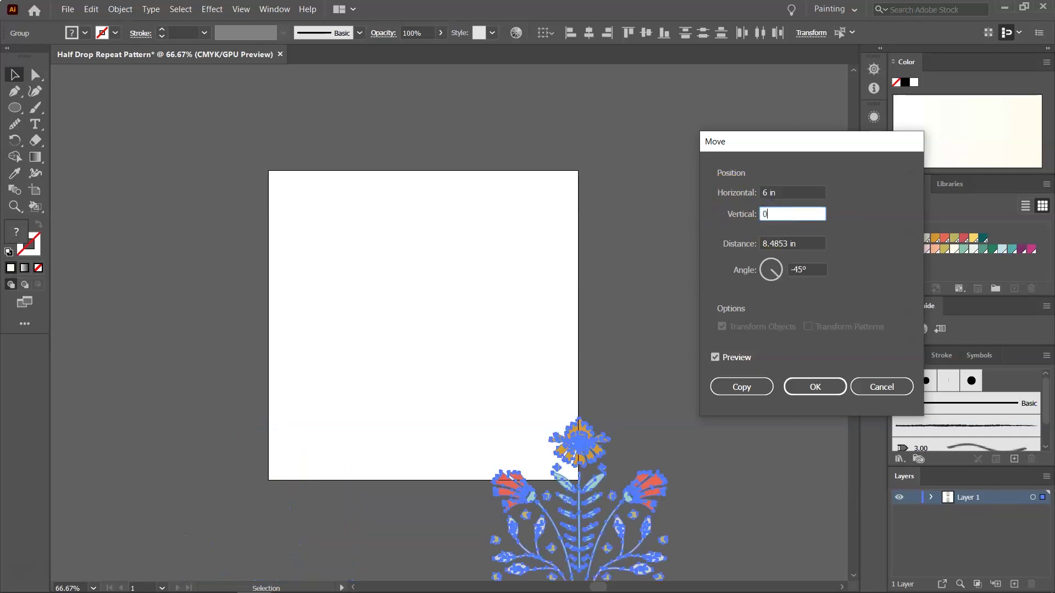
click(739, 357)
click(740, 358)
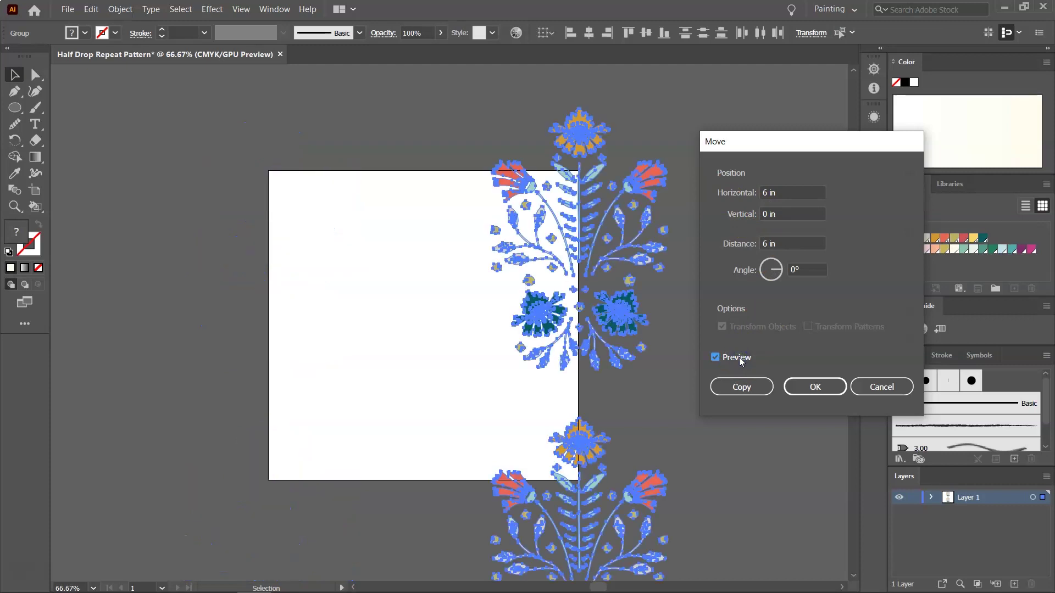
click(729, 391)
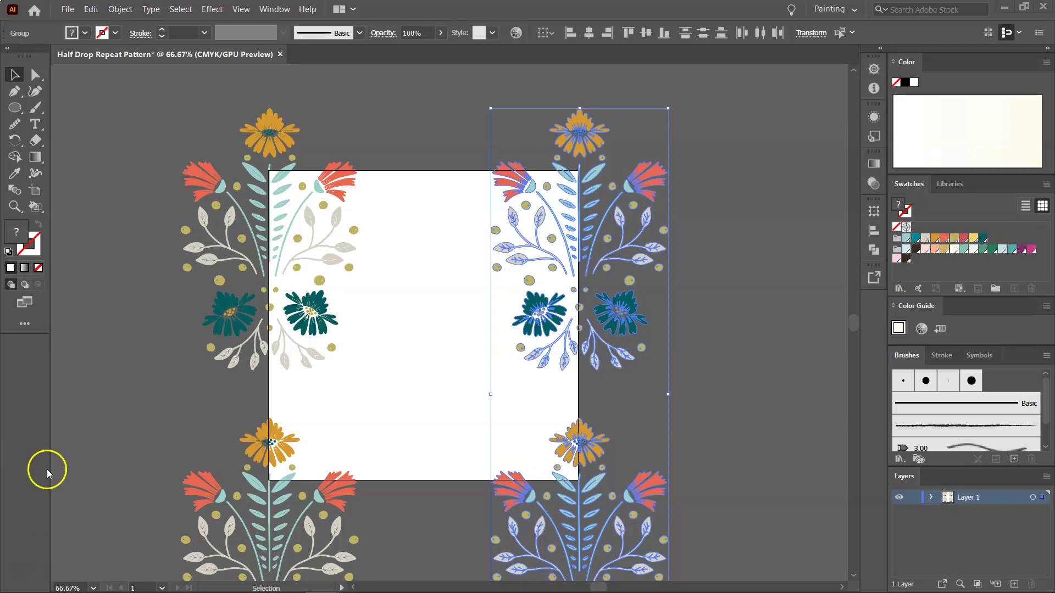
Copy the top-left motif 3 in right and 3 in down into the tile centre, then deselect
click(276, 123)
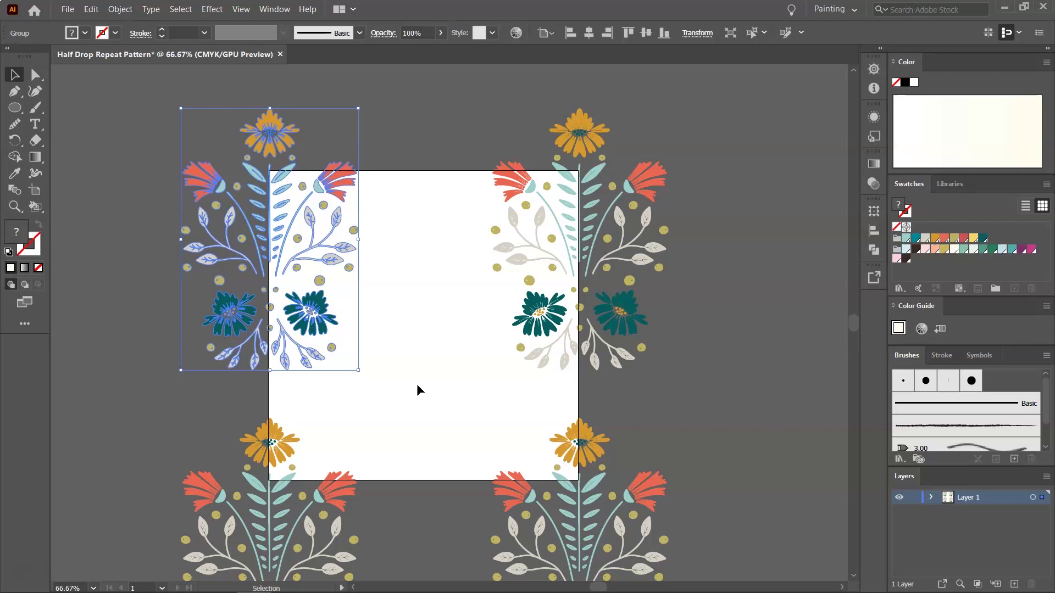
key(ctrl)
key(Return)
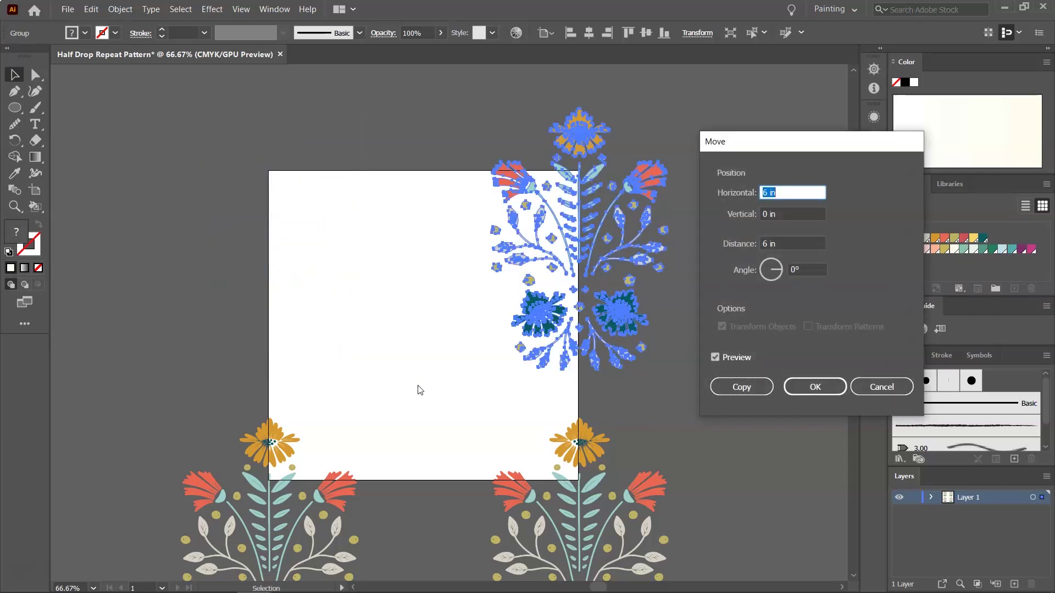
click(750, 209)
text(3)
click(792, 215)
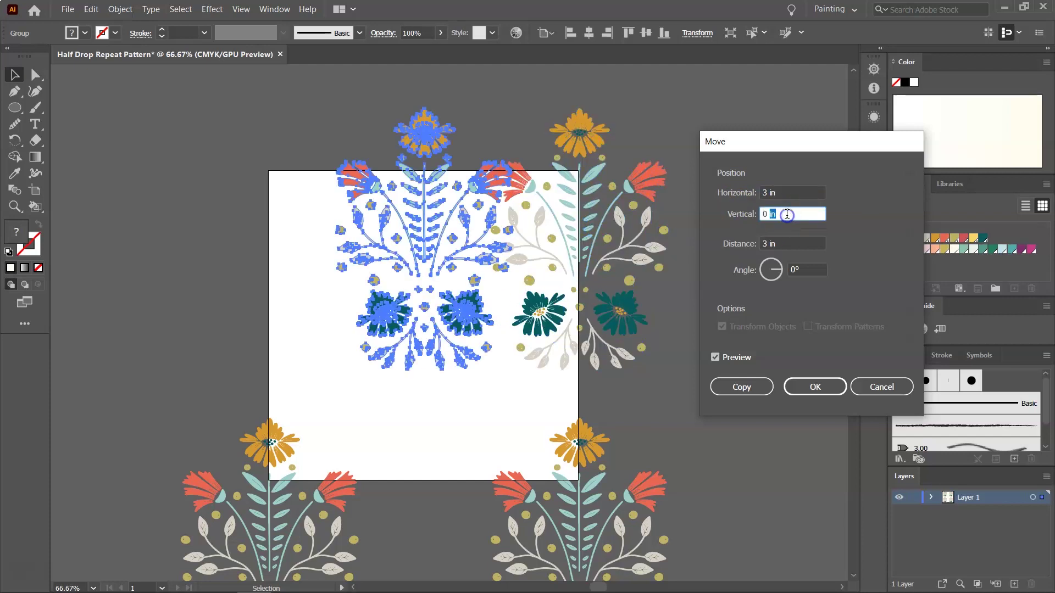
text(3)
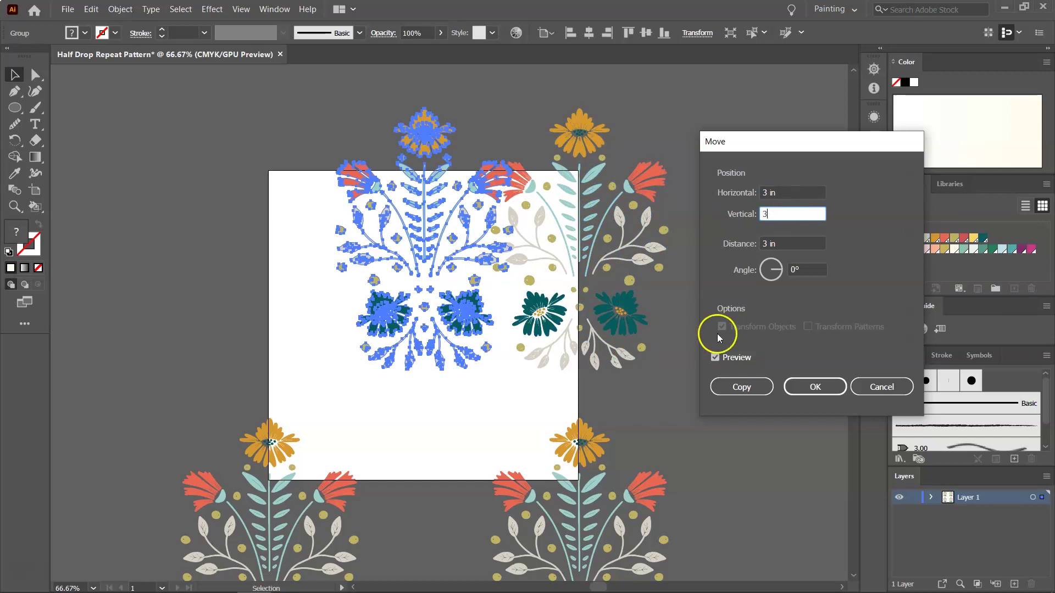
click(715, 357)
click(715, 358)
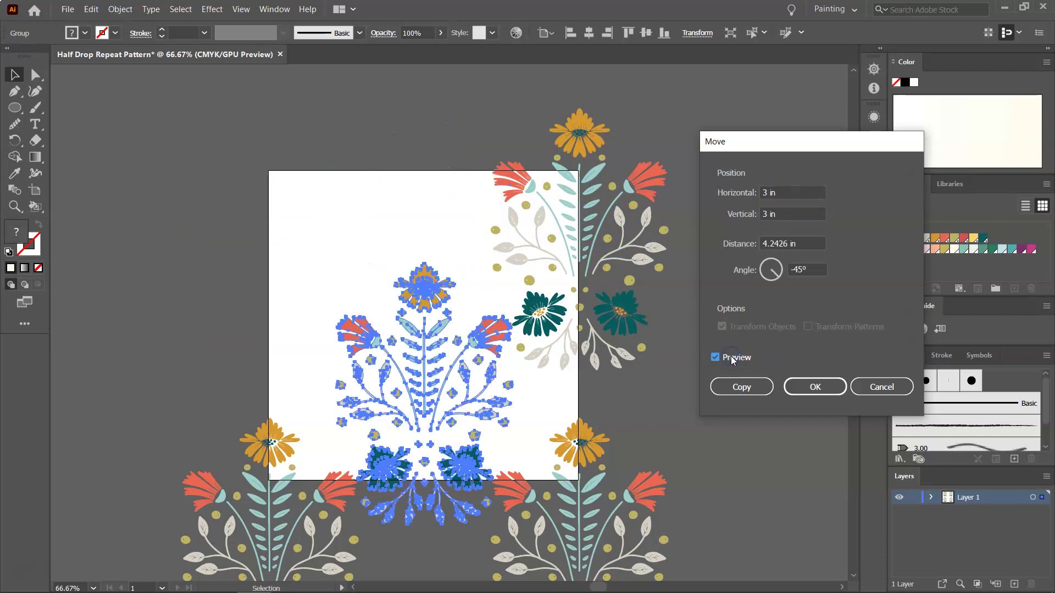
click(742, 387)
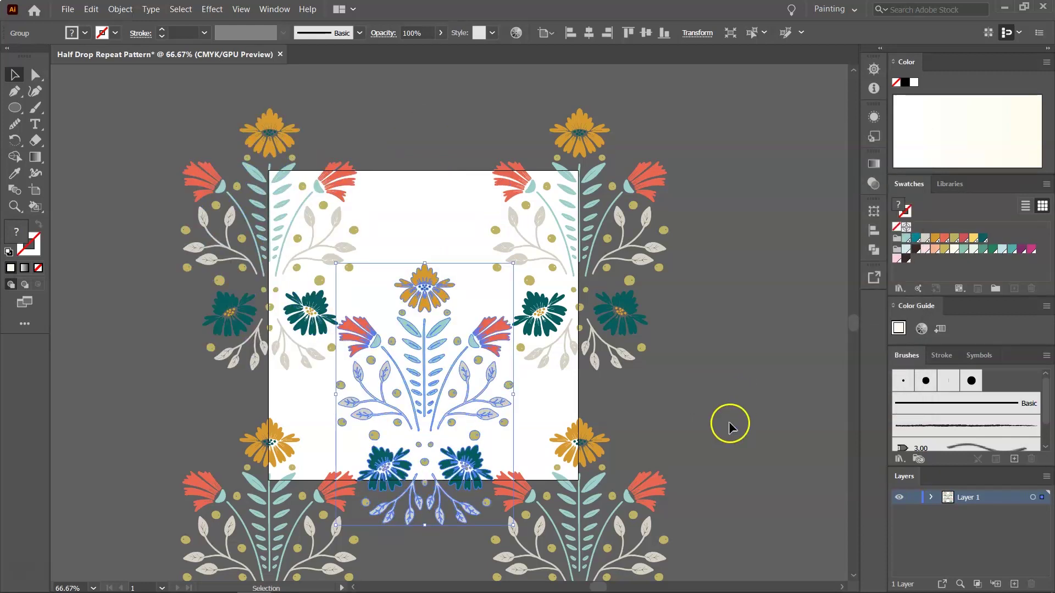
click(729, 421)
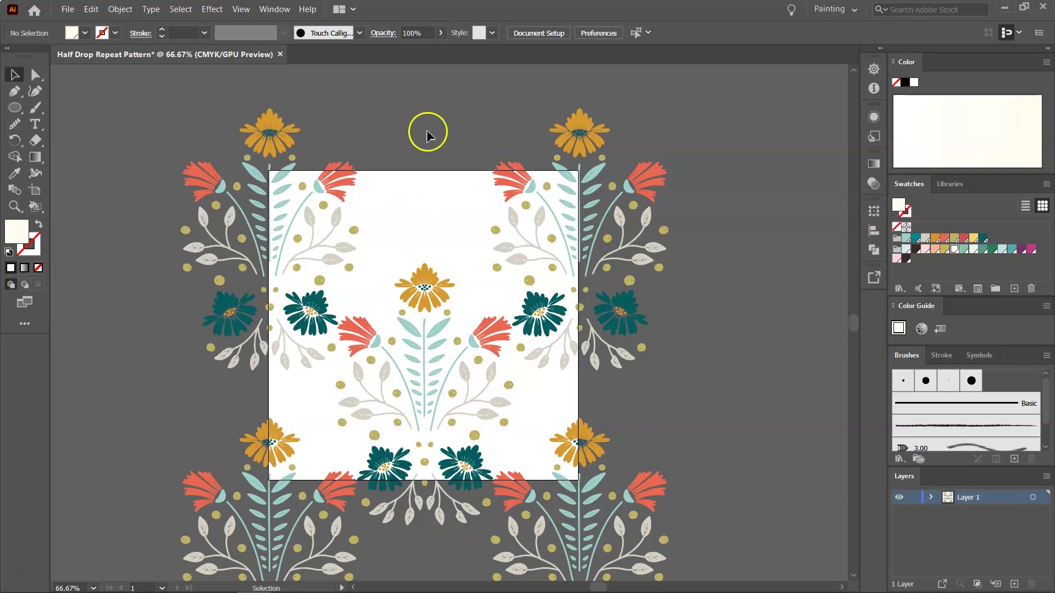
Copy the centre motif with Move at Horizontal 0 in, Vertical -6 in, then deselect
click(425, 305)
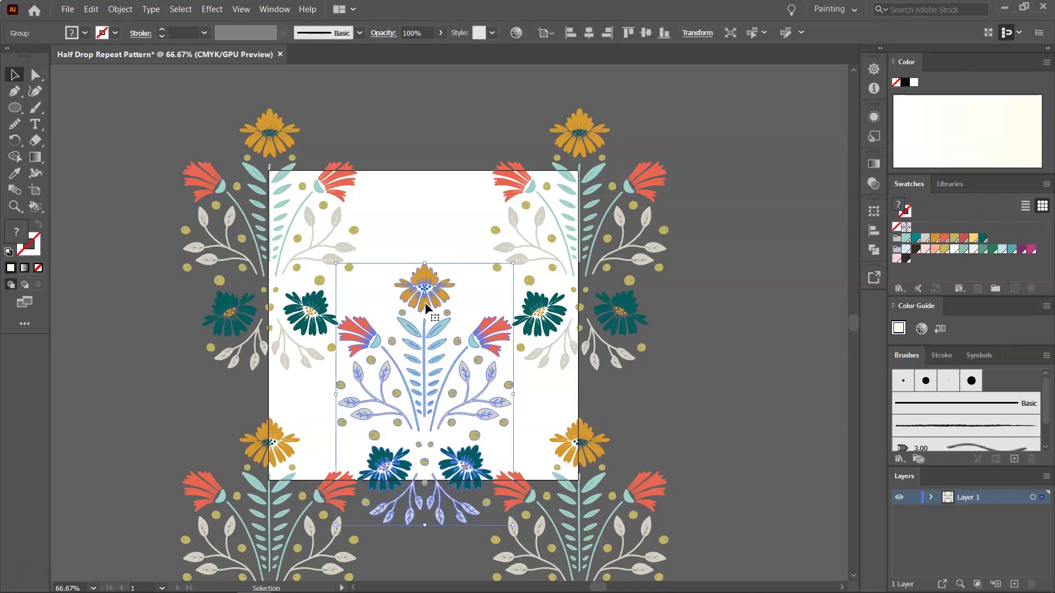
key(Return)
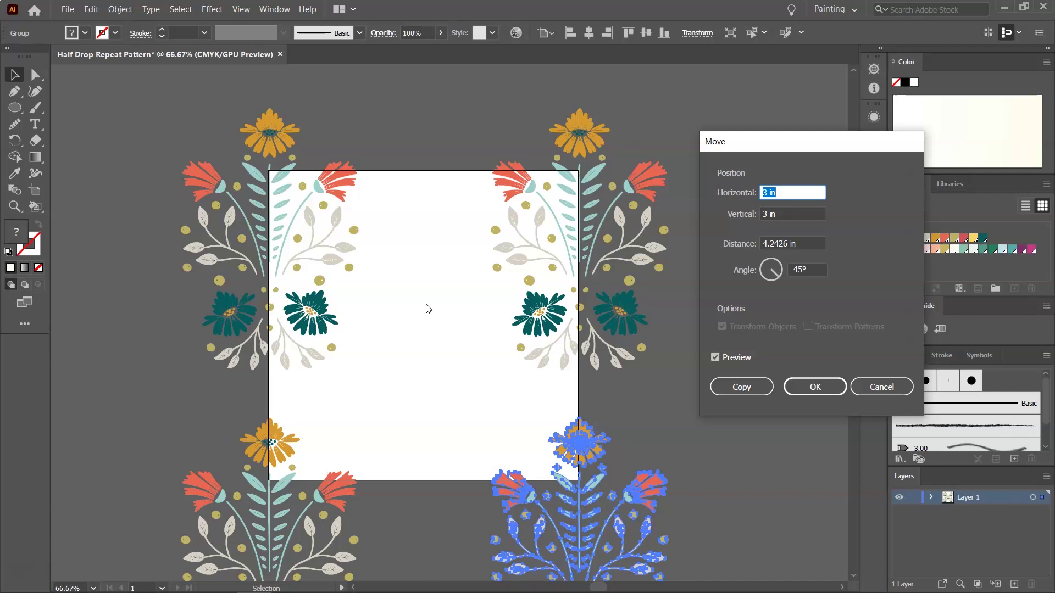
text(0)
click(791, 214)
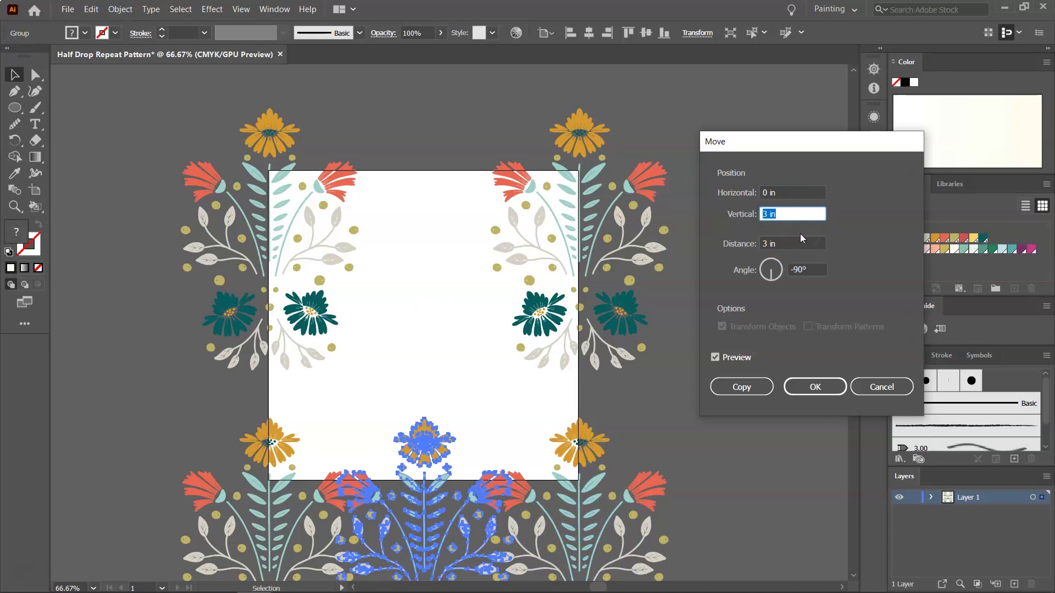
text(-6)
click(734, 358)
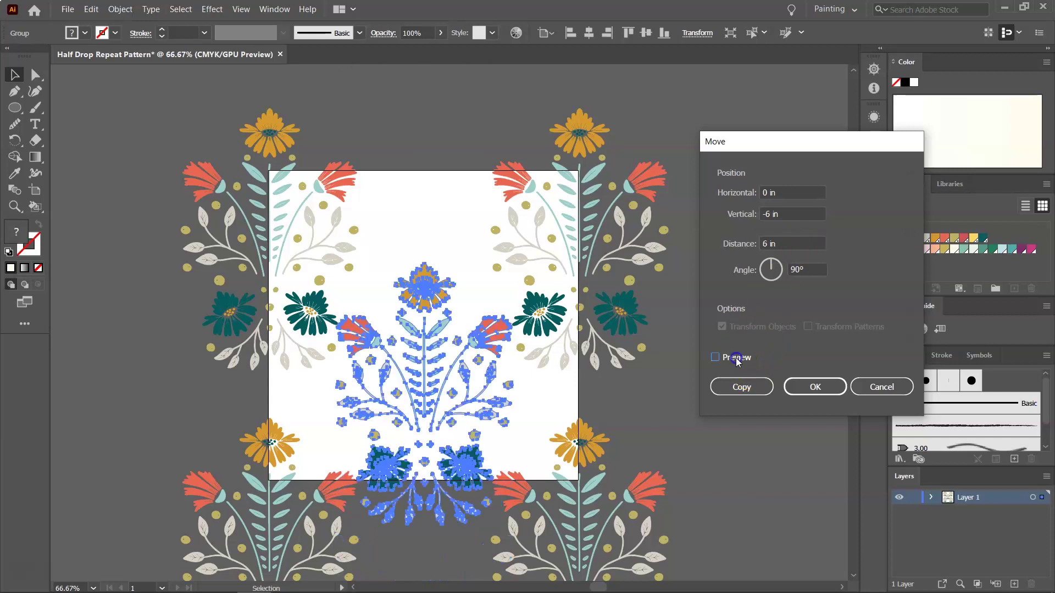
click(736, 358)
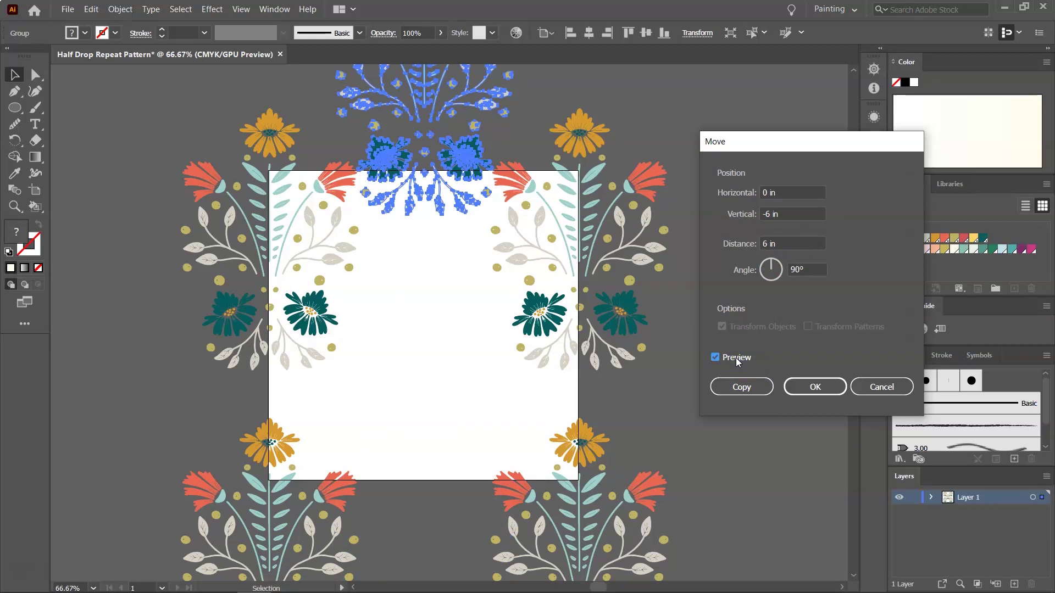
click(742, 387)
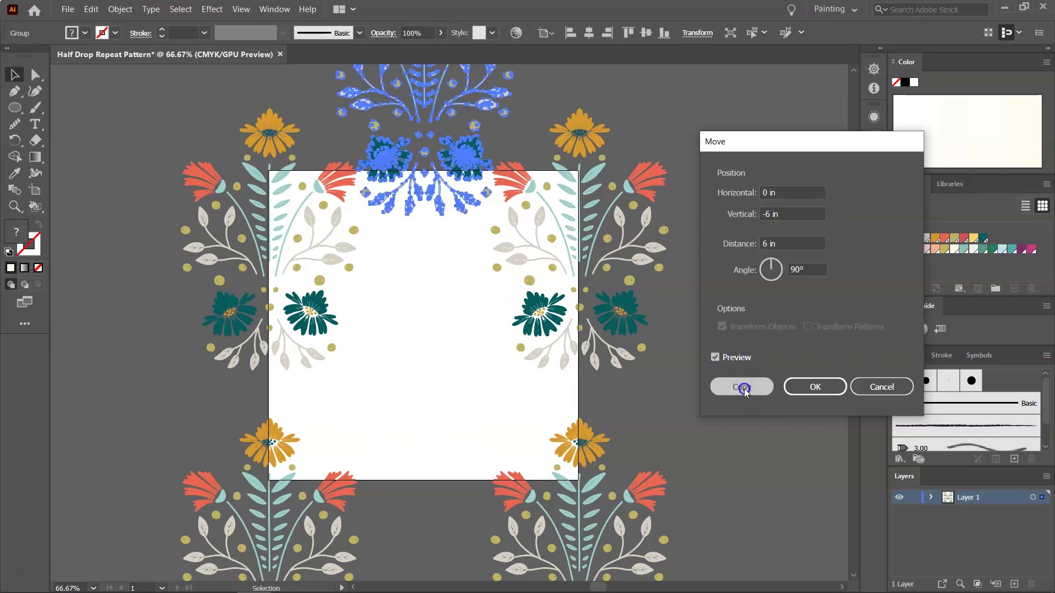
click(743, 388)
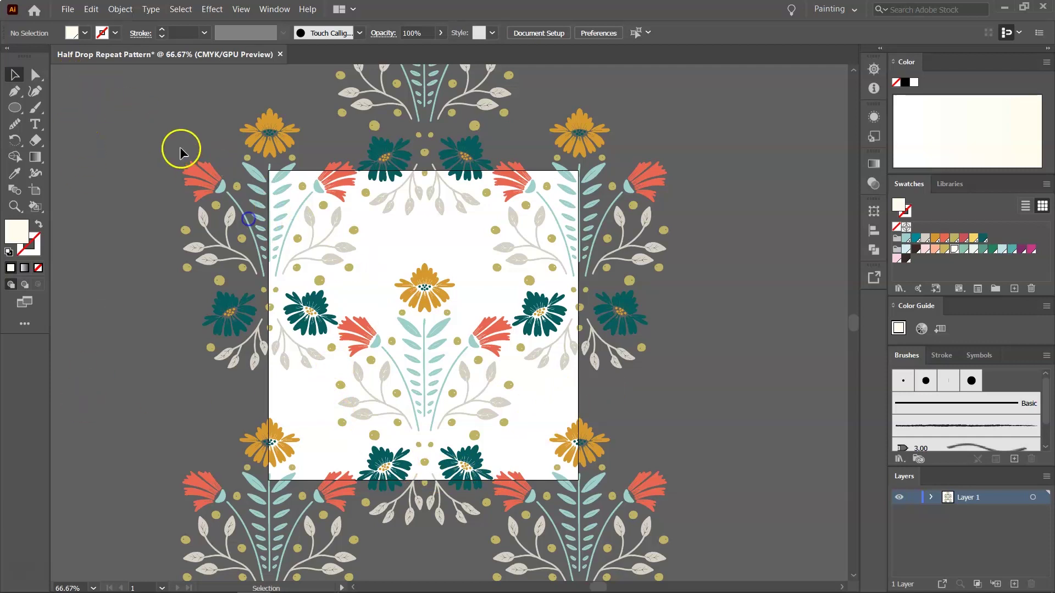
key(ctrl+a)
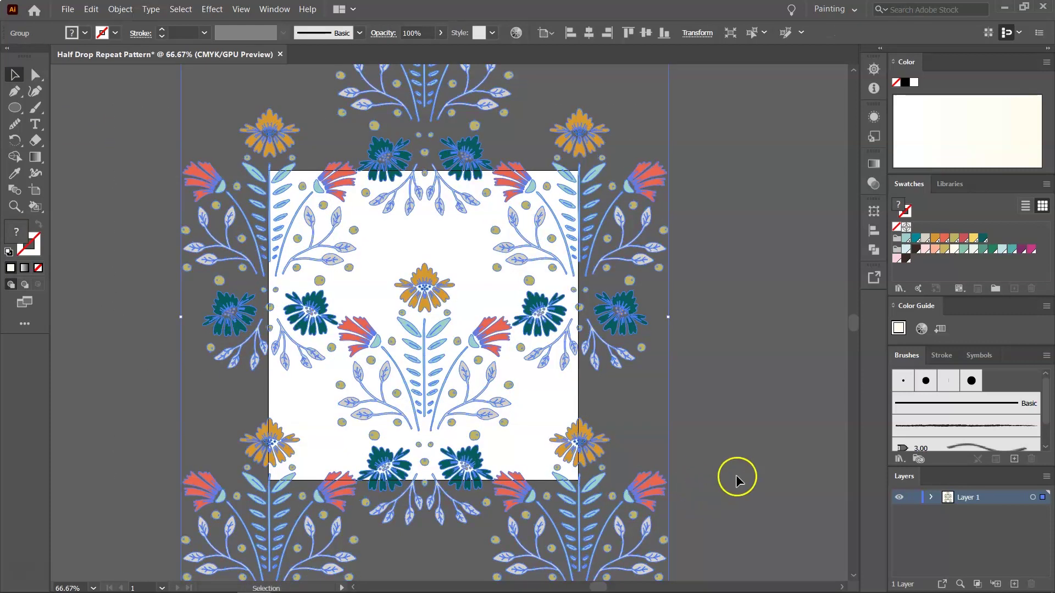
click(715, 394)
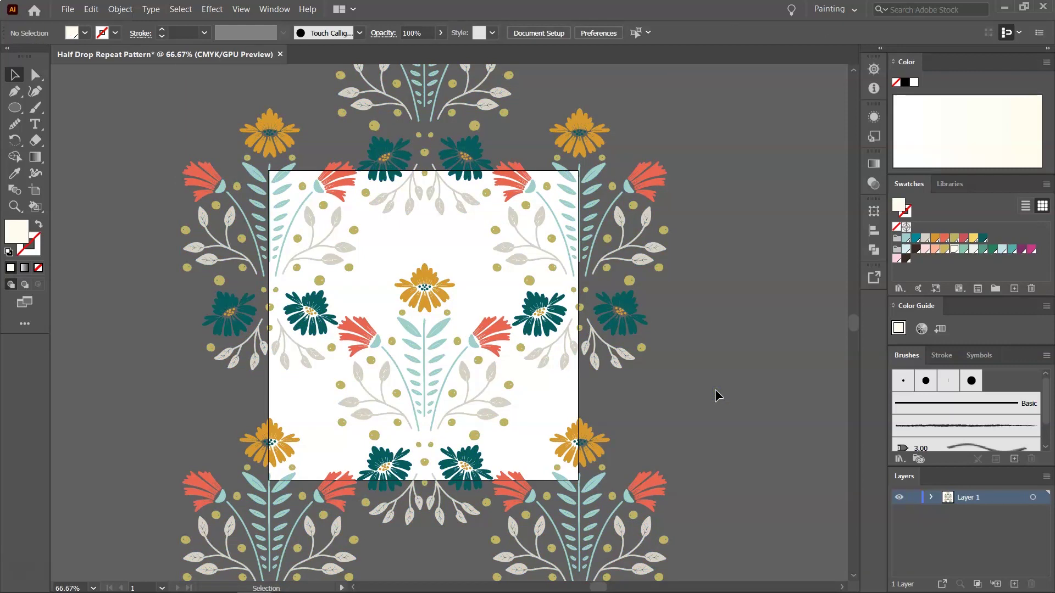
Draw a 6 × 6 in rectangle with a pale cream fill
click(21, 107)
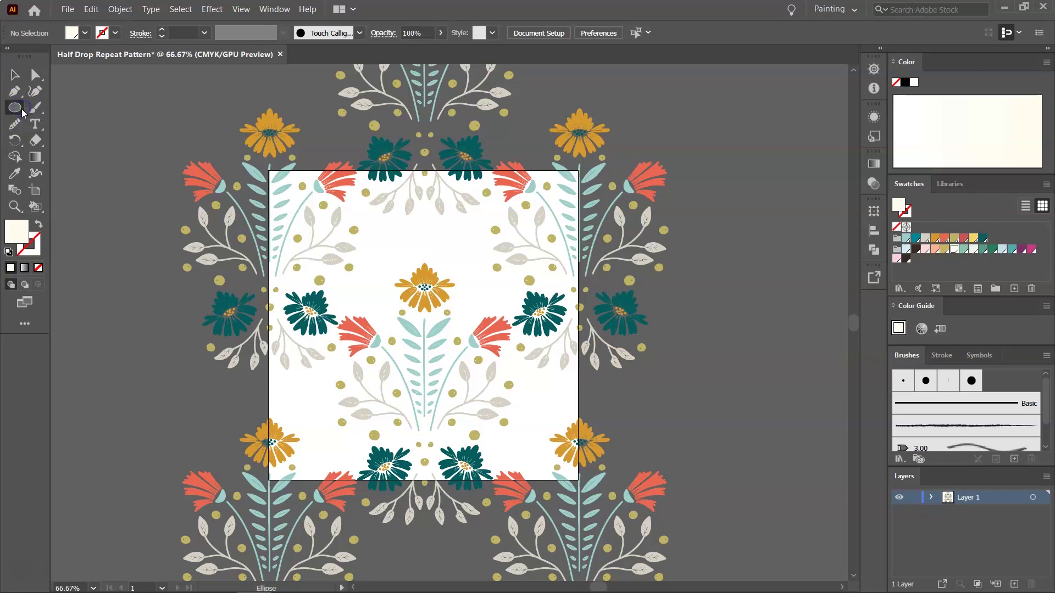
drag(17, 110, 87, 110)
click(926, 110)
click(926, 111)
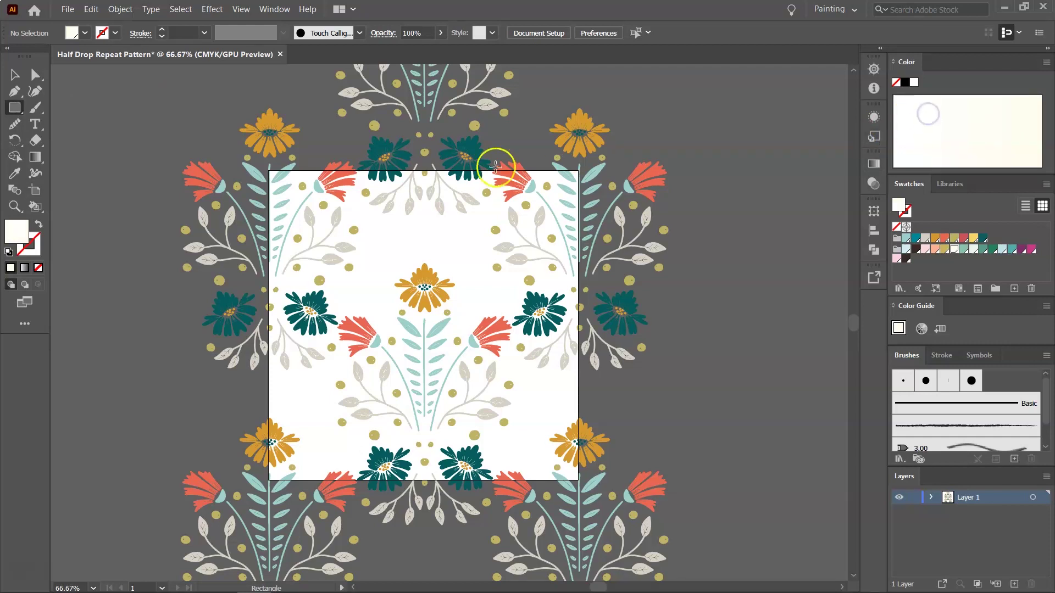
click(407, 240)
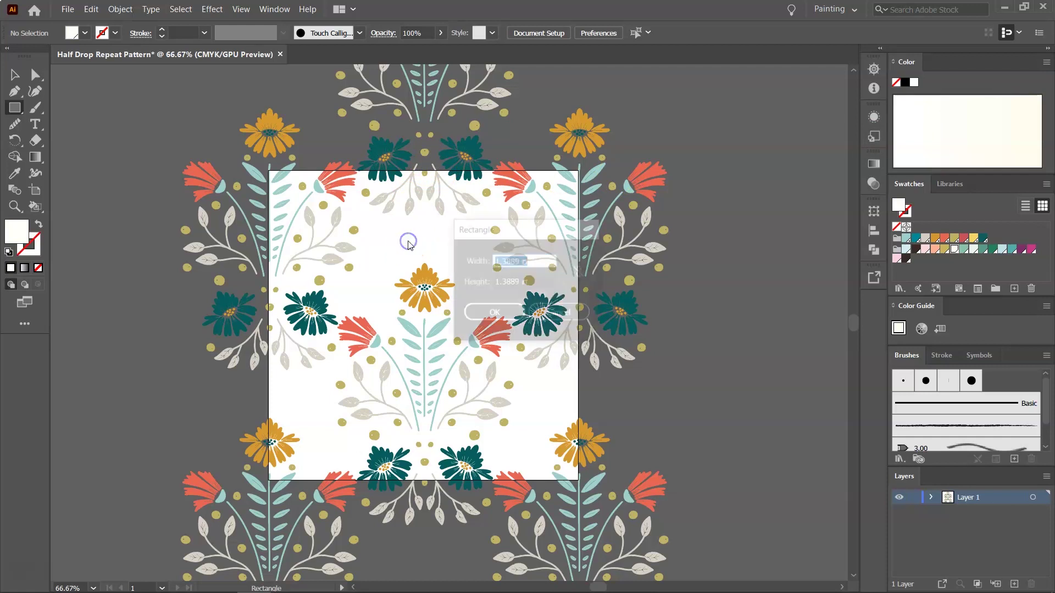
text(6)
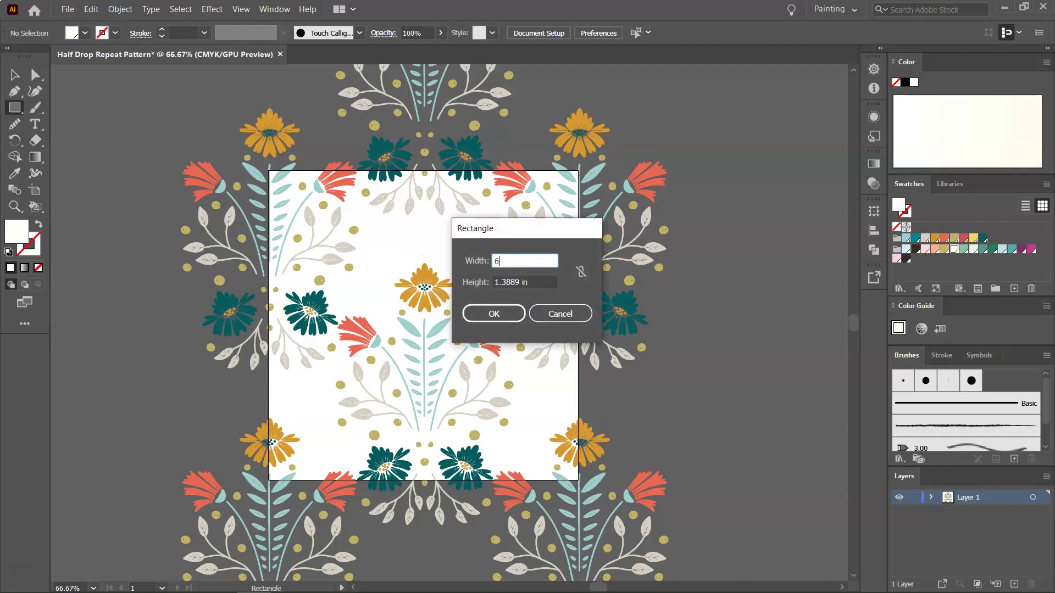
key(Tab)
text(6)
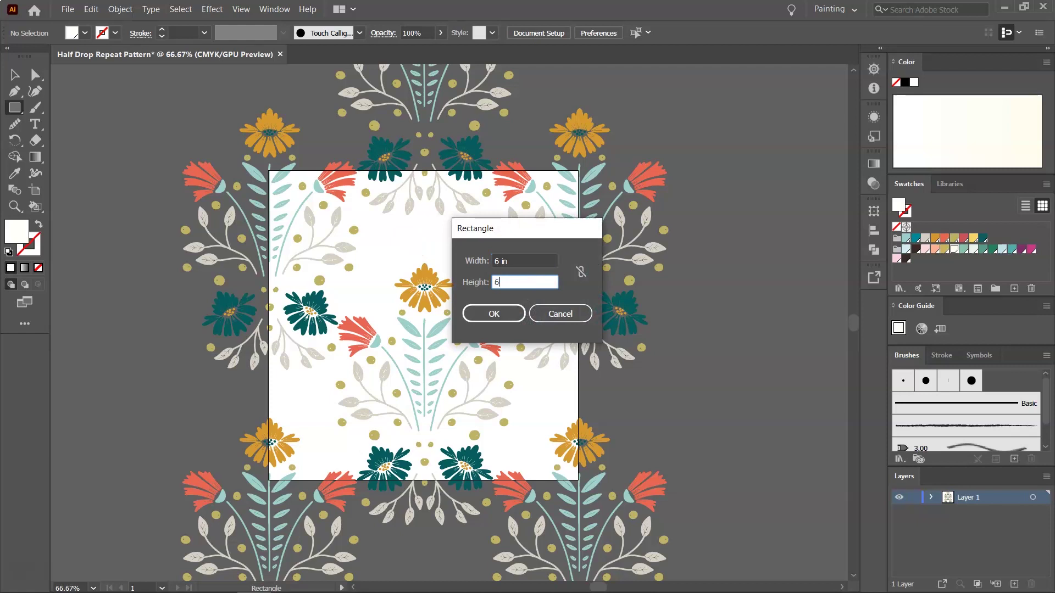
click(476, 311)
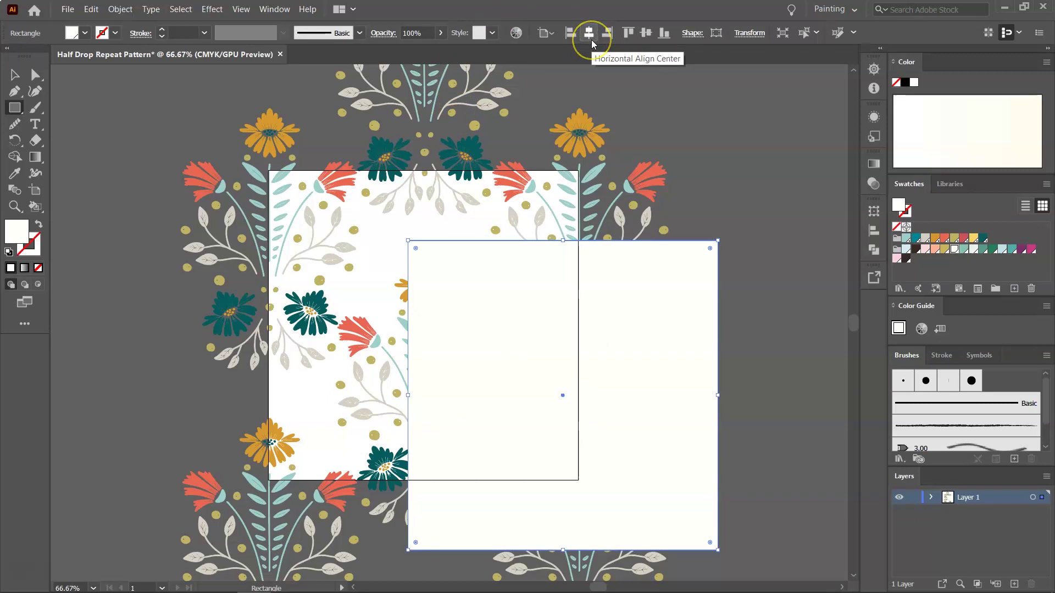
Centre the square horizontally and vertically on the tile and send it behind the flowers
click(590, 34)
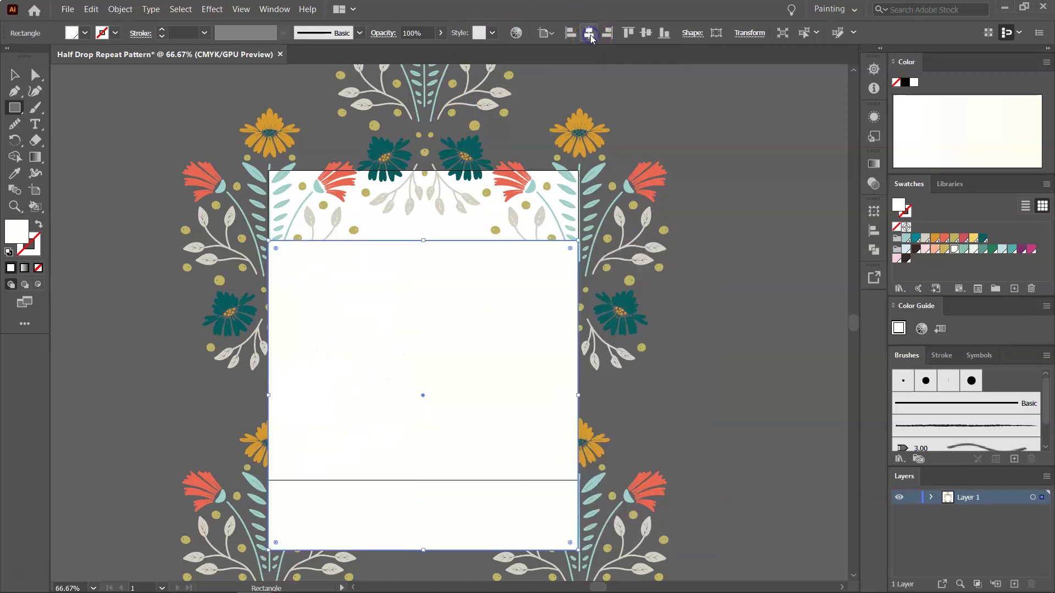
click(646, 33)
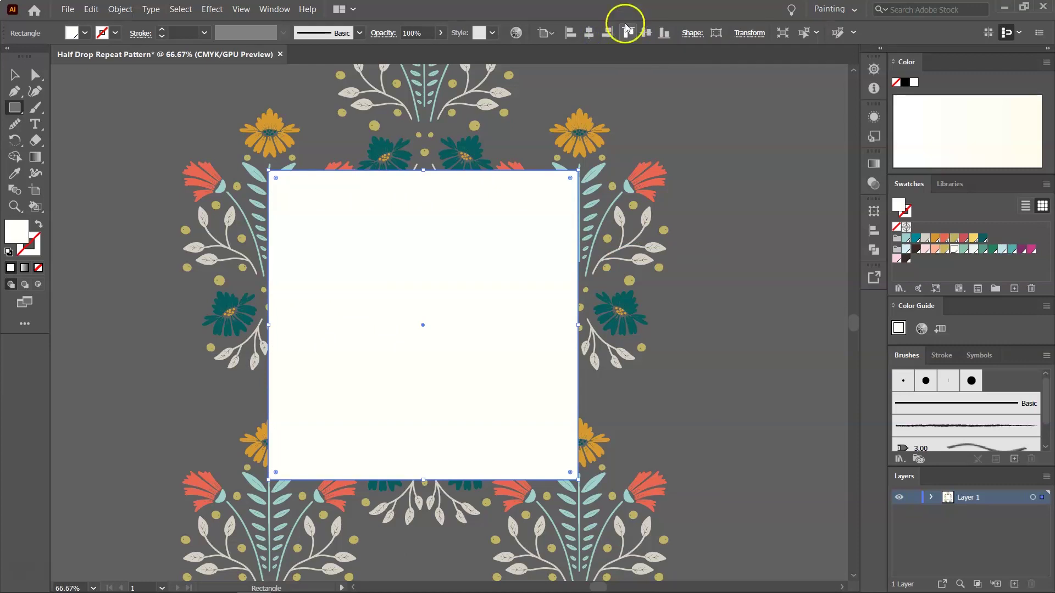
key(v)
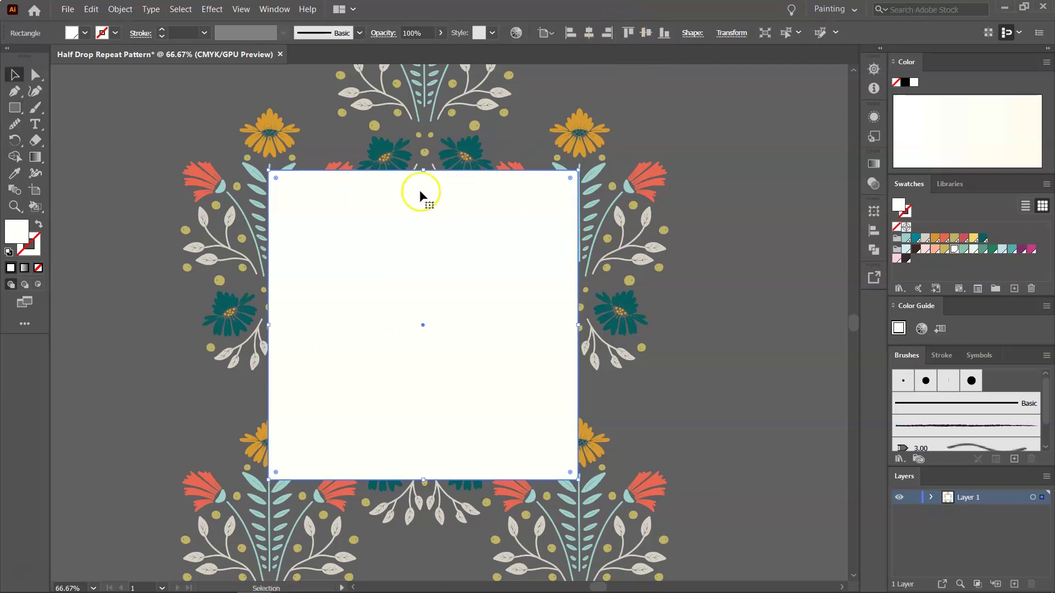
right_click(387, 203)
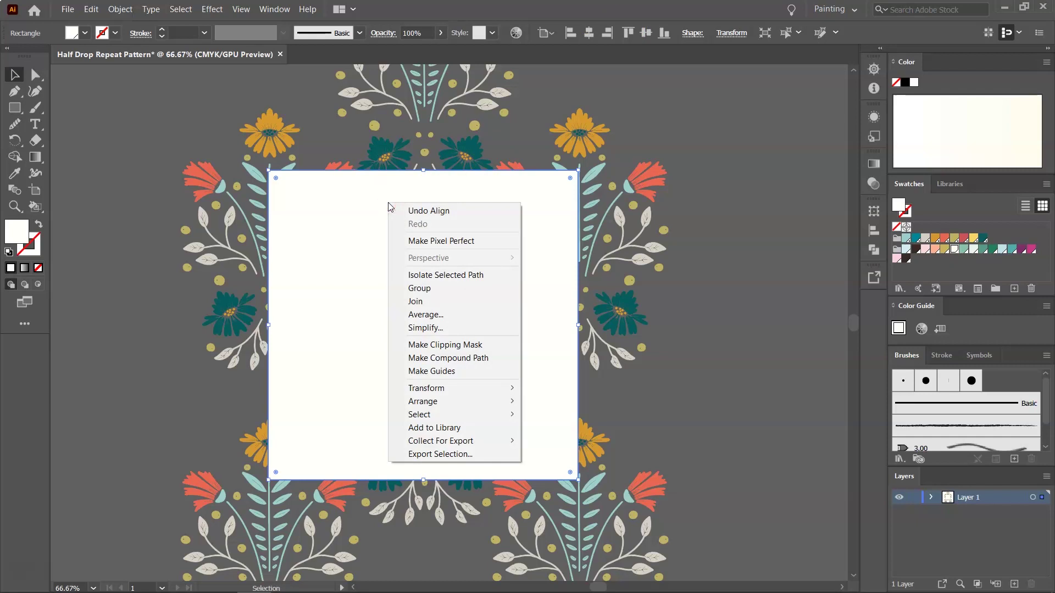
click(475, 401)
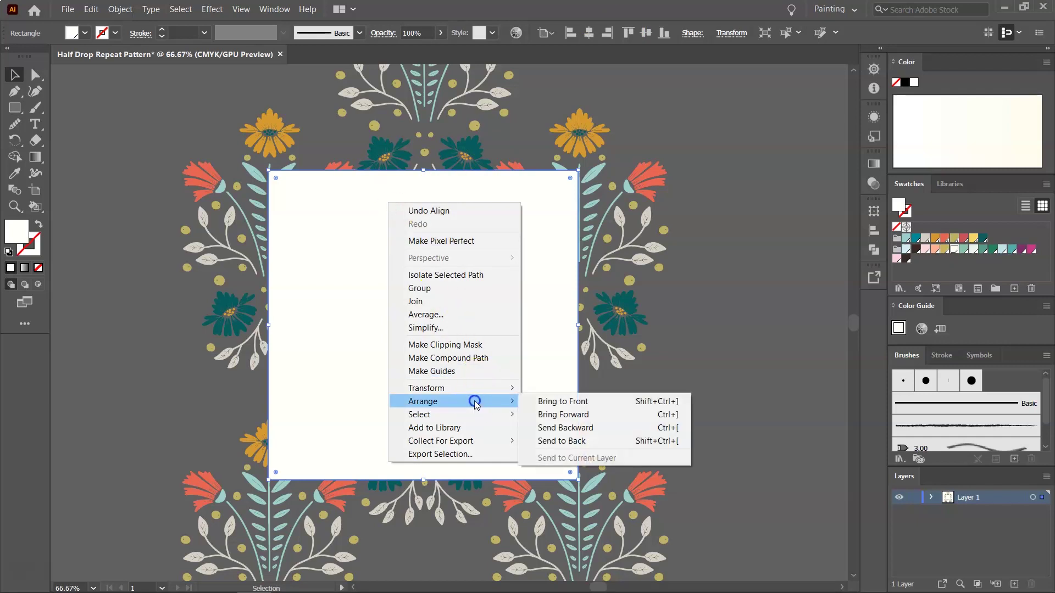
click(577, 440)
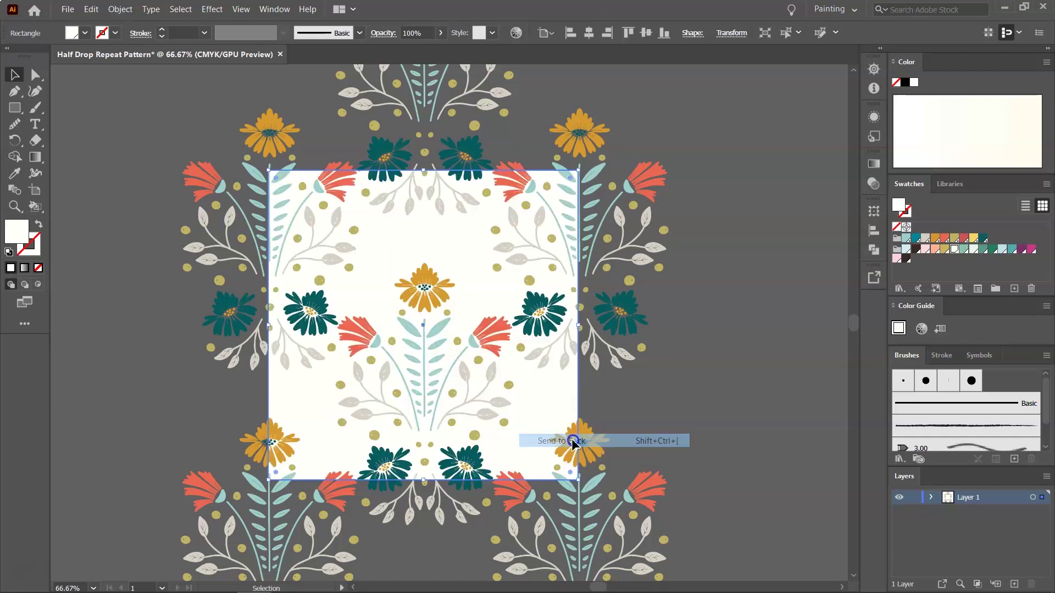
click(688, 372)
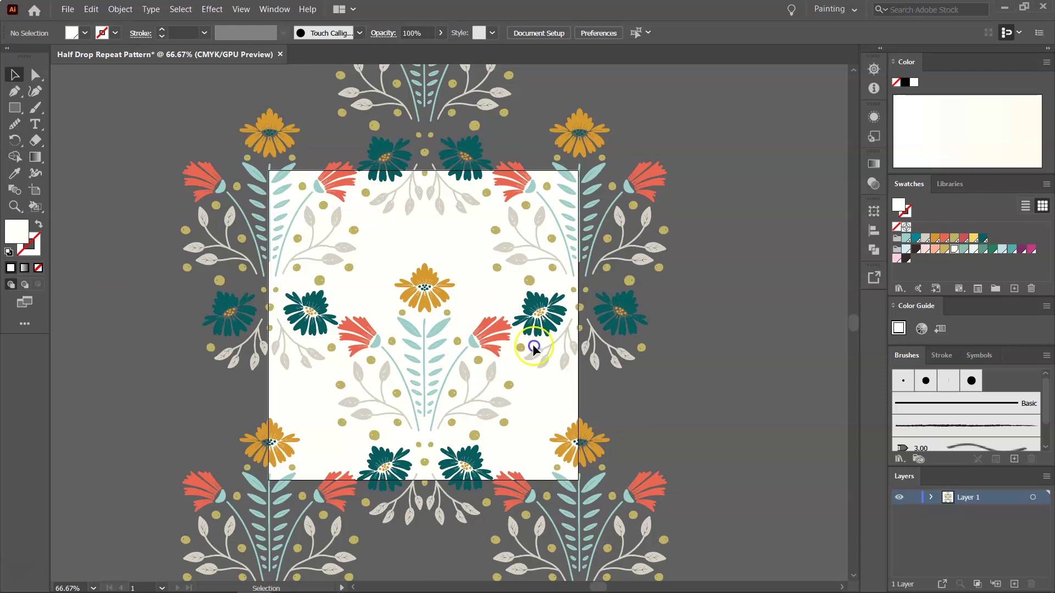
Marquee-select all the tile artwork and apply Object > Expand
drag(153, 111, 779, 559)
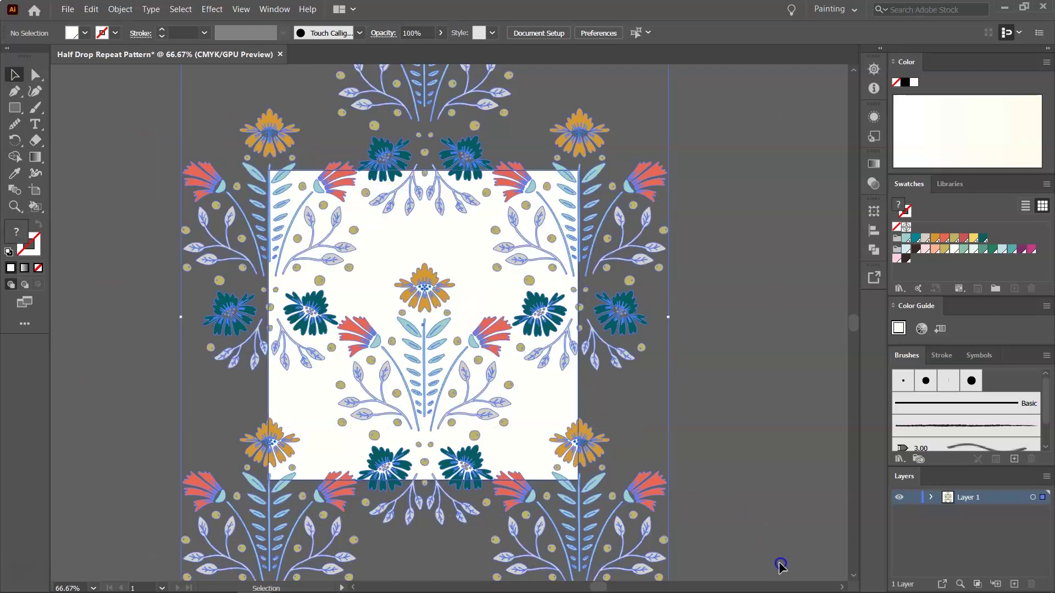
click(122, 12)
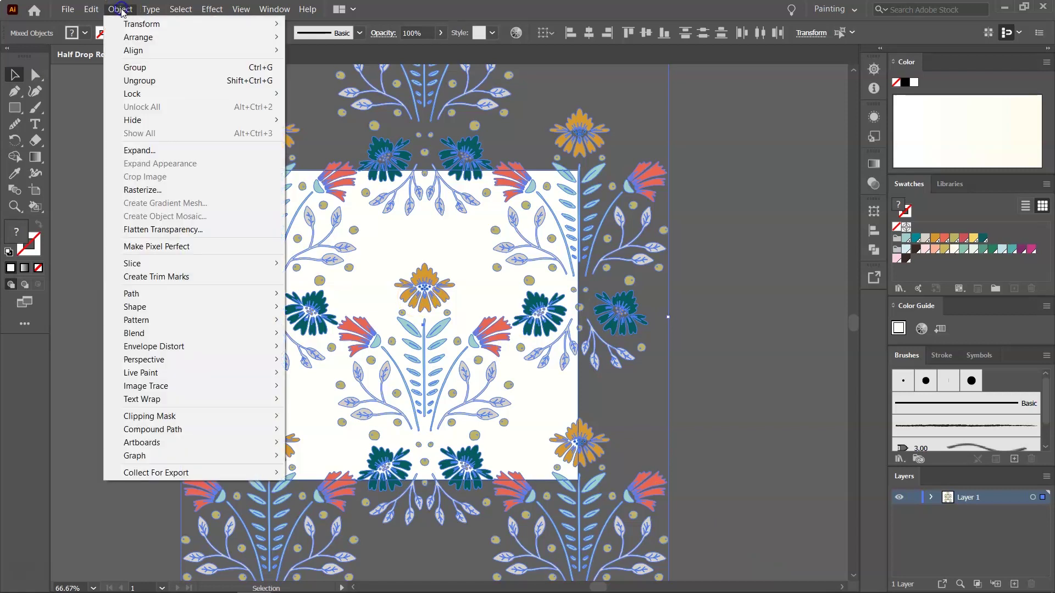
click(146, 149)
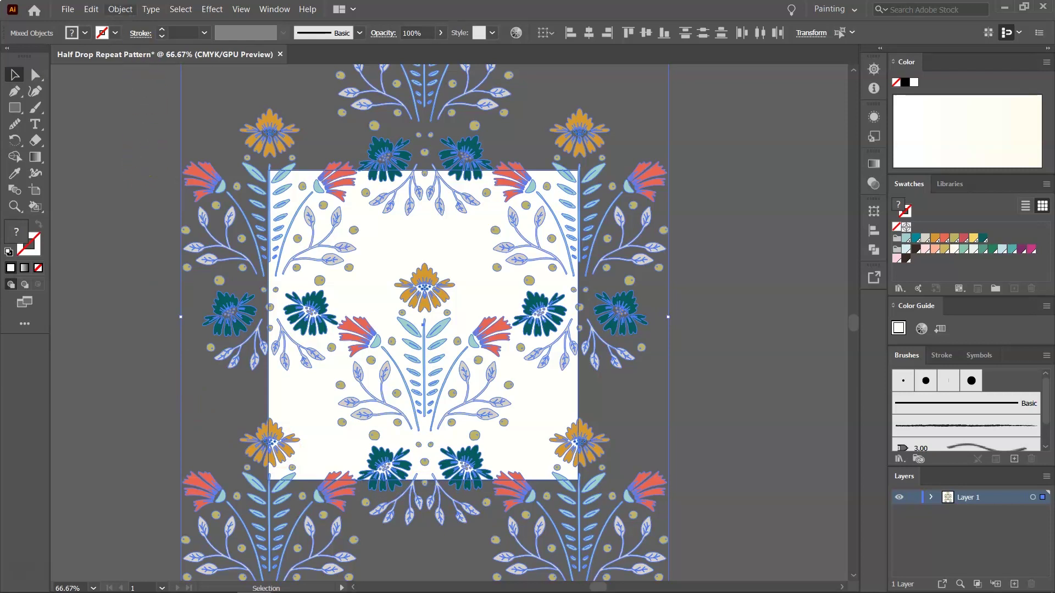
Make a pattern from the artwork with a 6 in × 6 in tile and finish editing
click(121, 10)
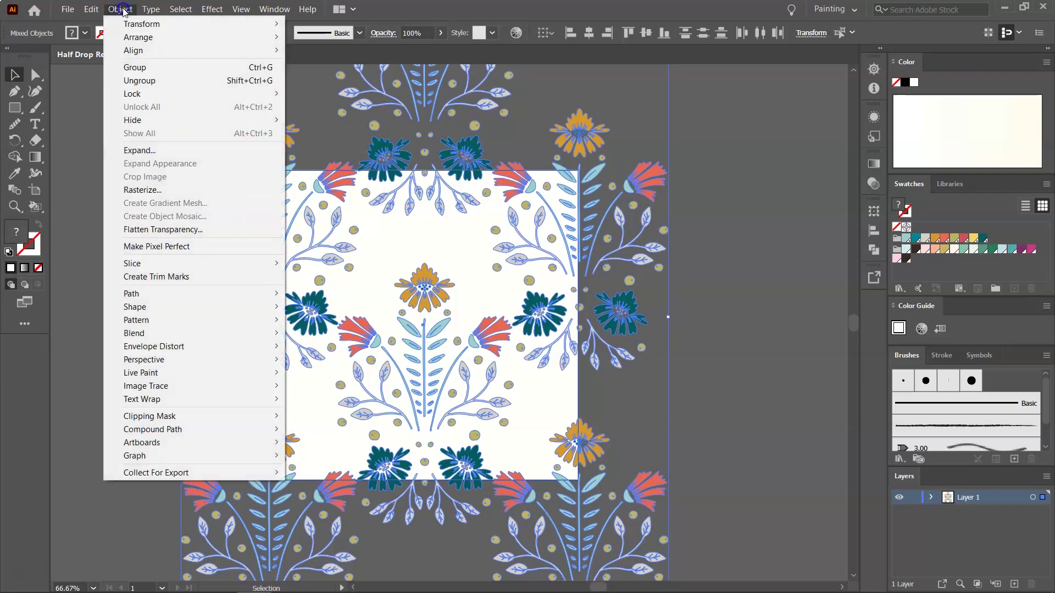
mouse_move(168, 319)
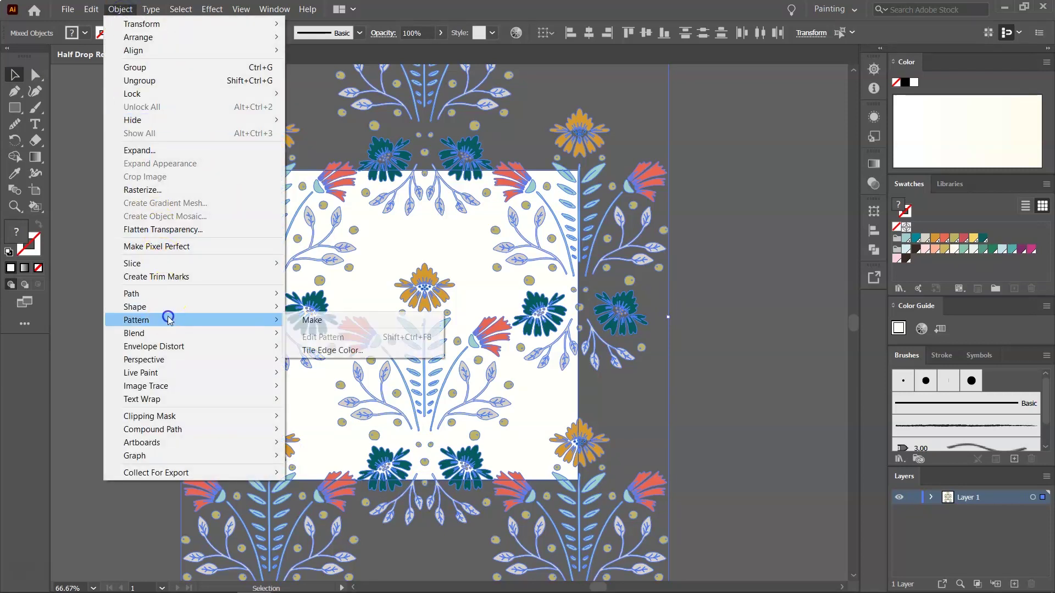
click(294, 321)
key(Return)
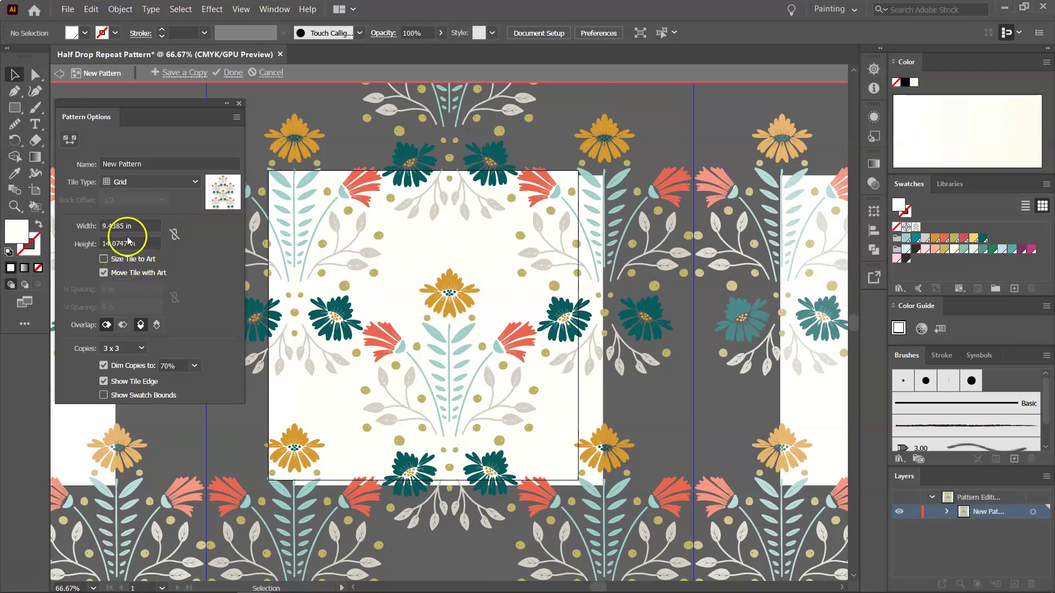
drag(141, 226, 85, 229)
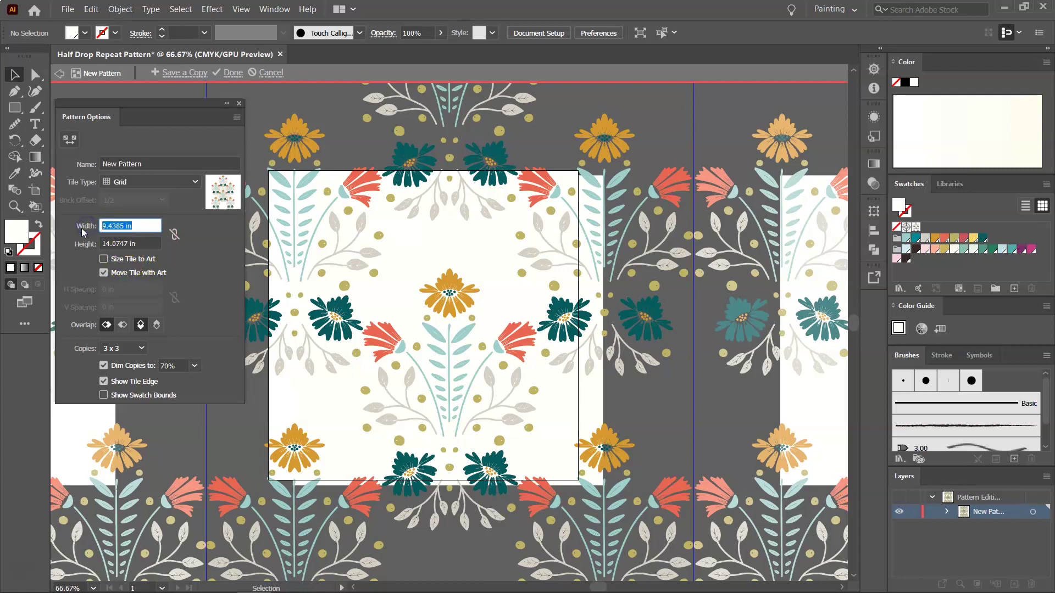
text(6)
key(Tab)
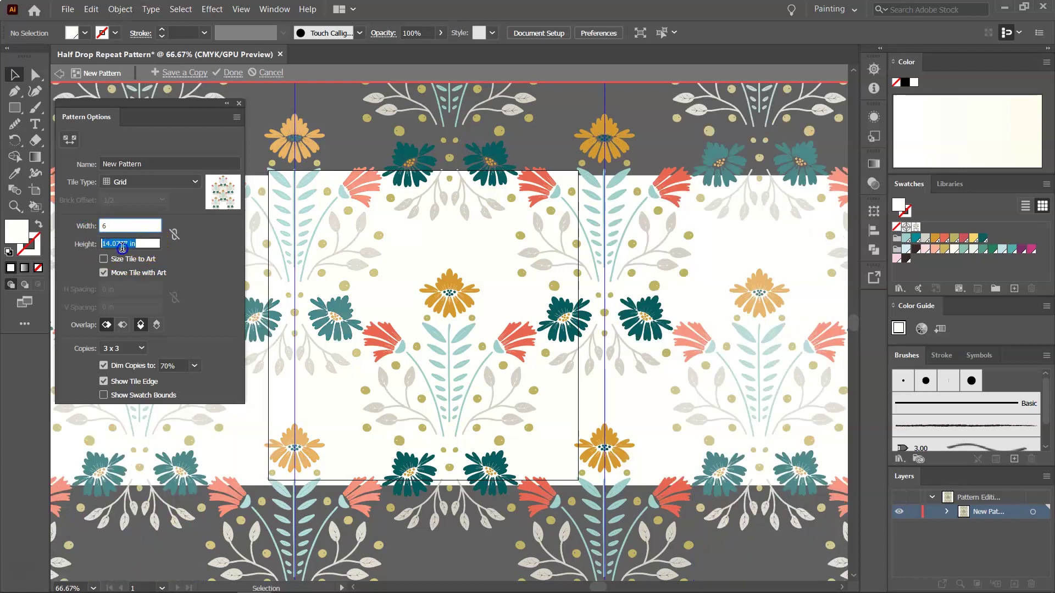
text(6)
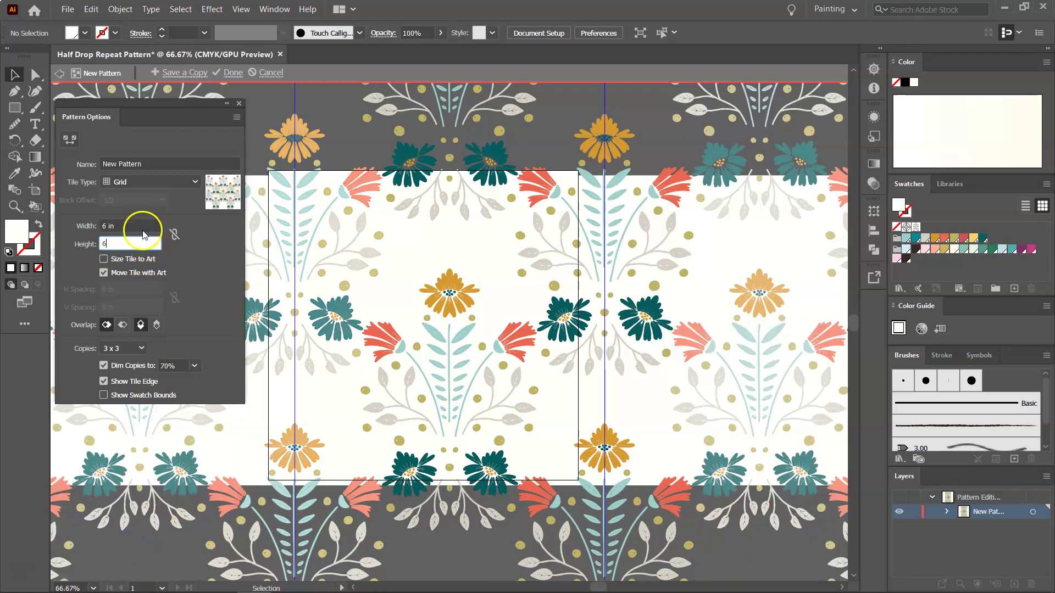
key(Return)
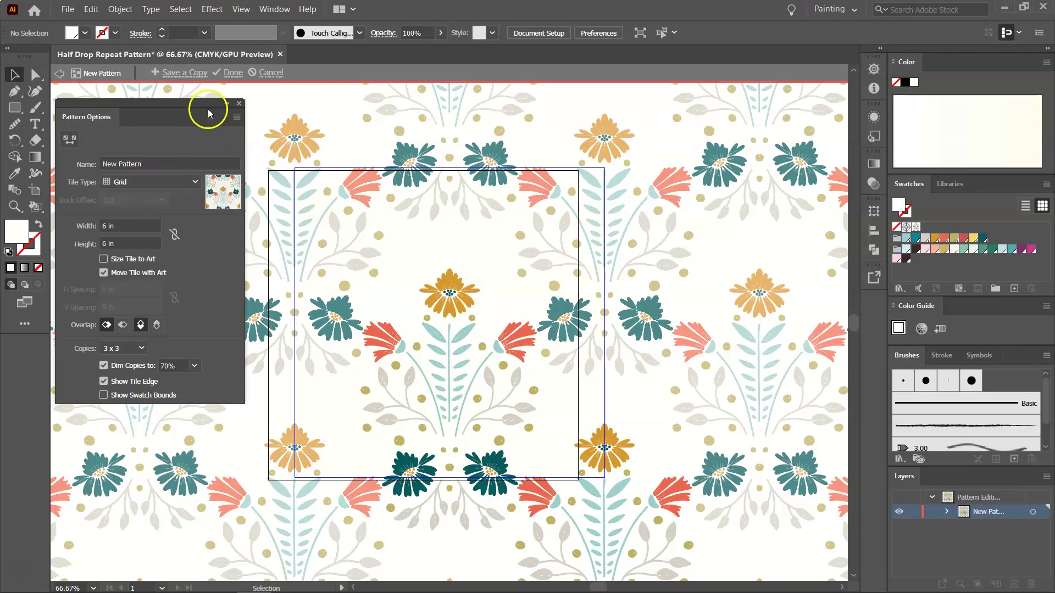
click(231, 74)
Draw a large rectangle on empty canvas filled with the New Pattern swatch
drag(226, 75, 76, 247)
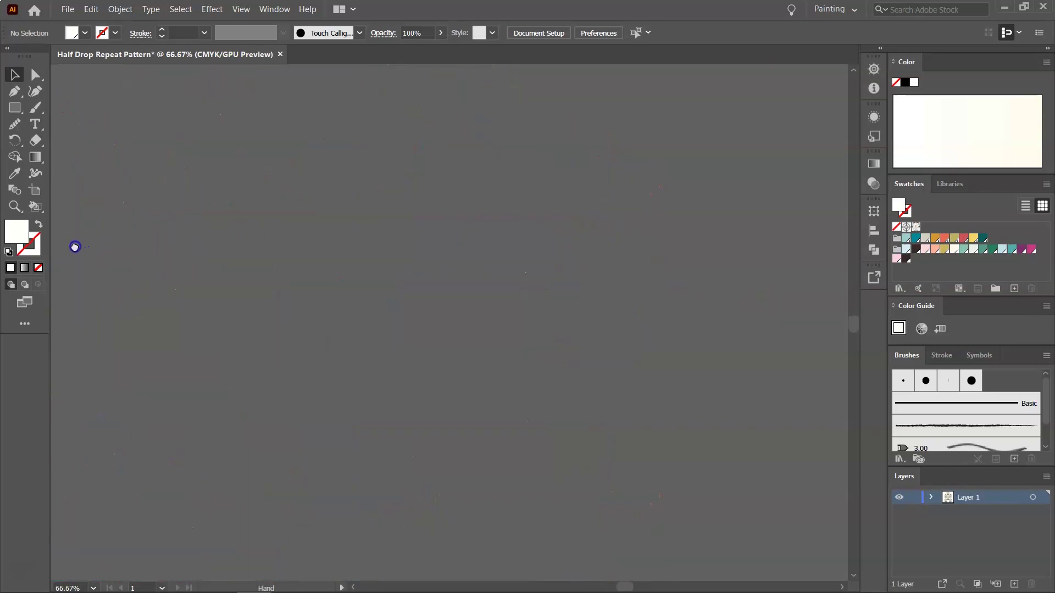
click(15, 108)
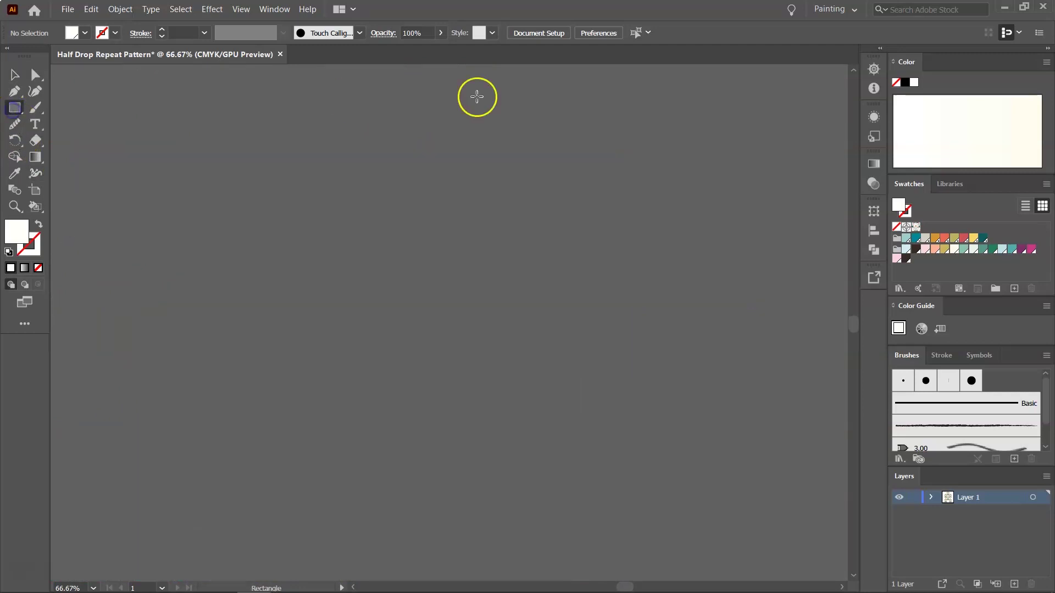
click(915, 227)
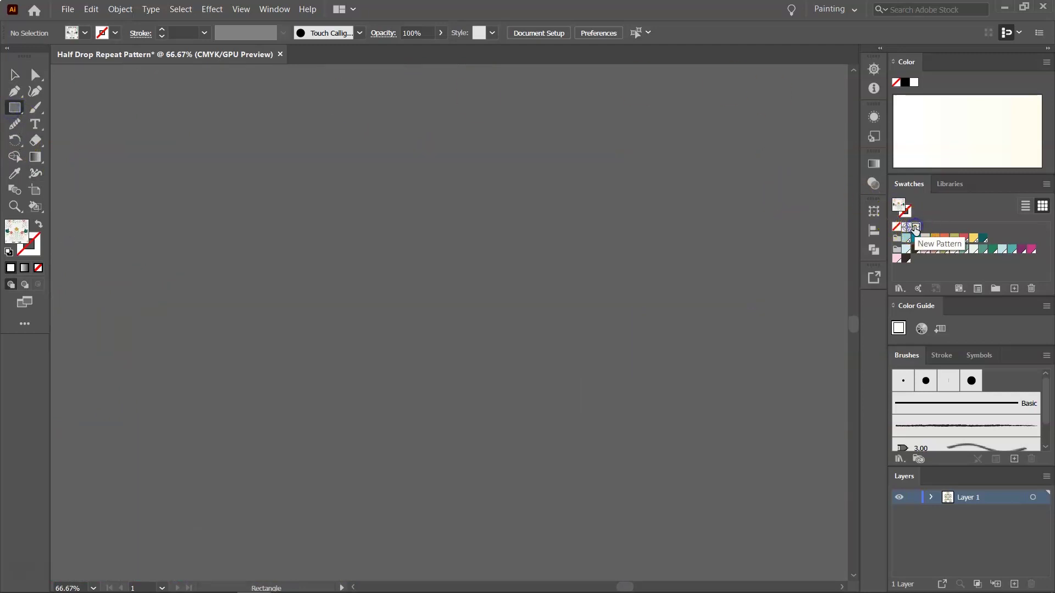
drag(67, 81, 801, 571)
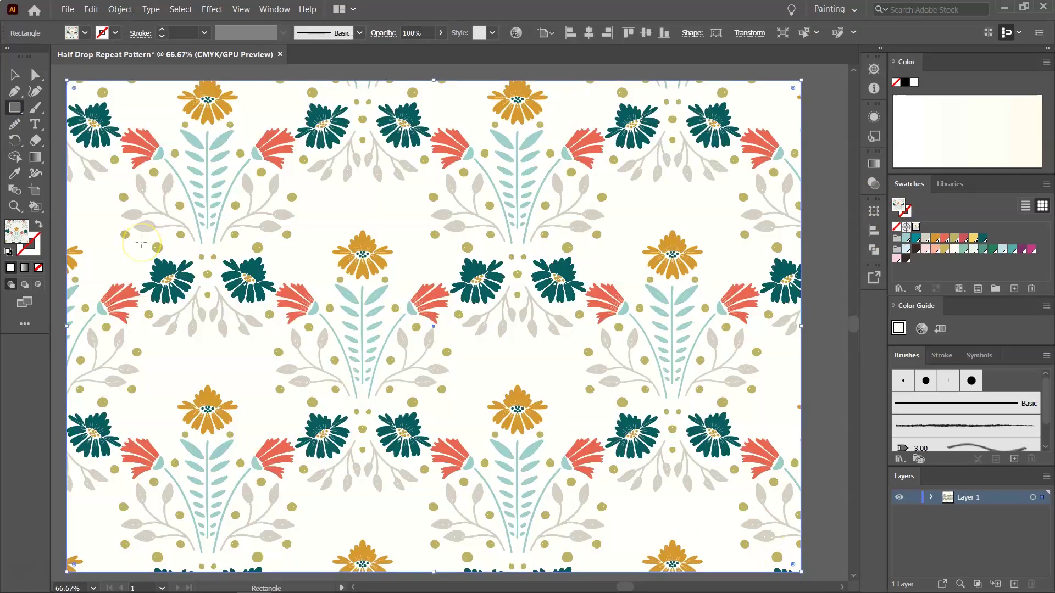
Scale only the pattern fill to 70% uniform, leaving the rectangle's size unchanged
click(121, 9)
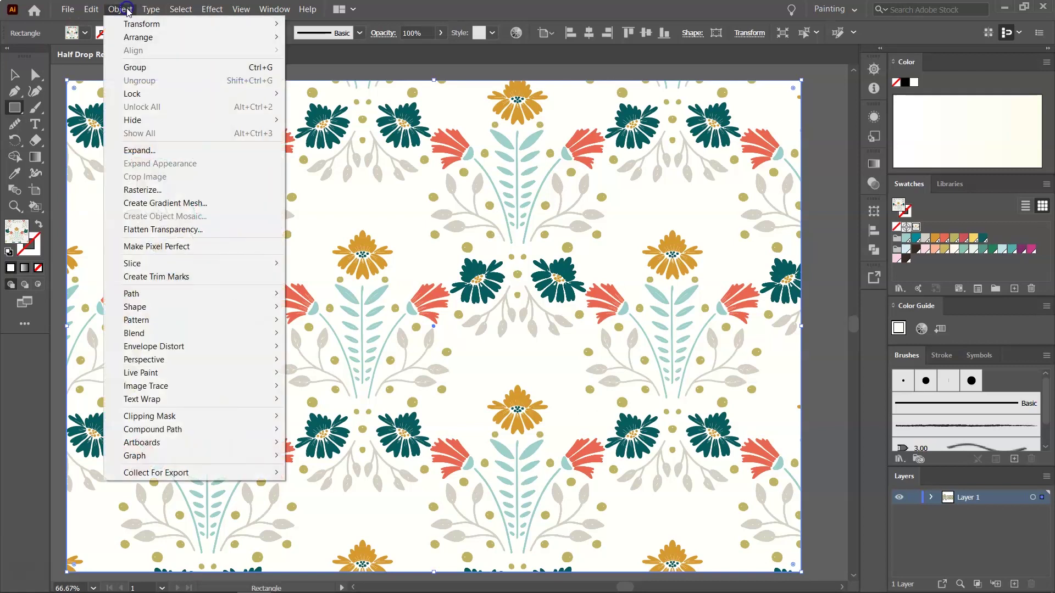
mouse_move(140, 27)
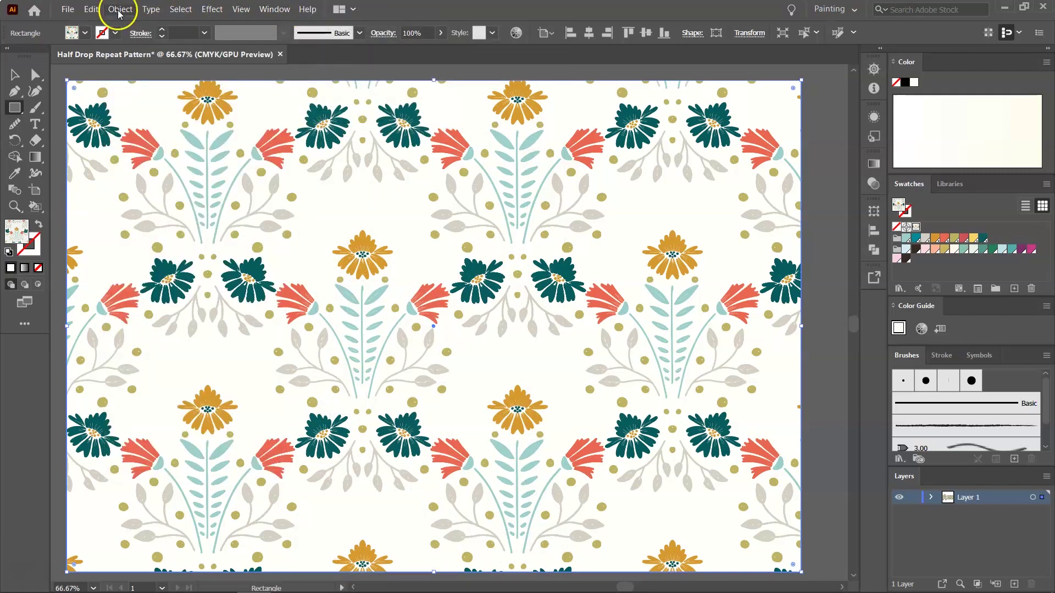
click(117, 8)
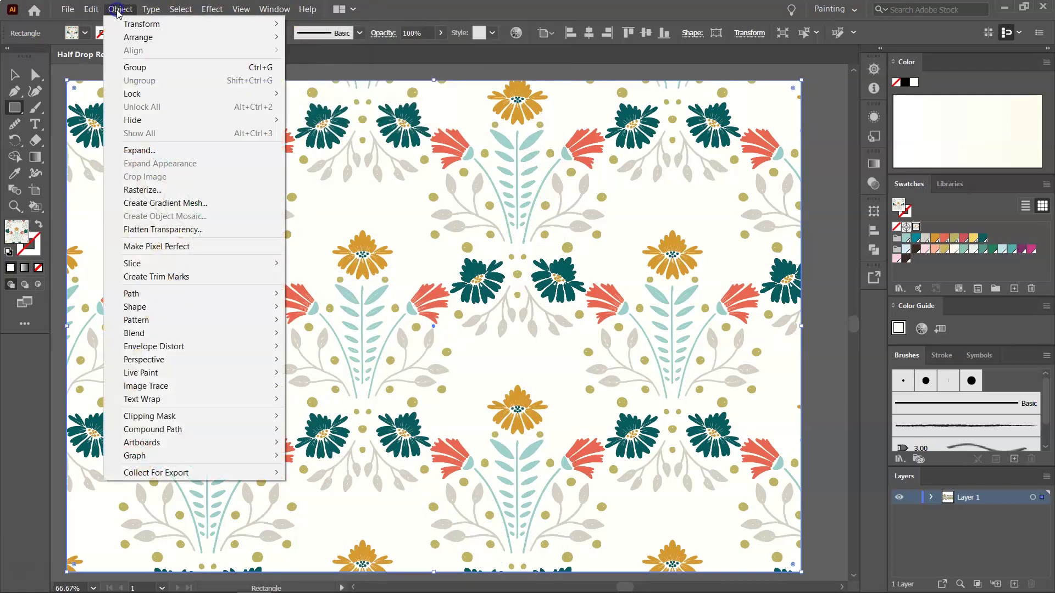
click(337, 81)
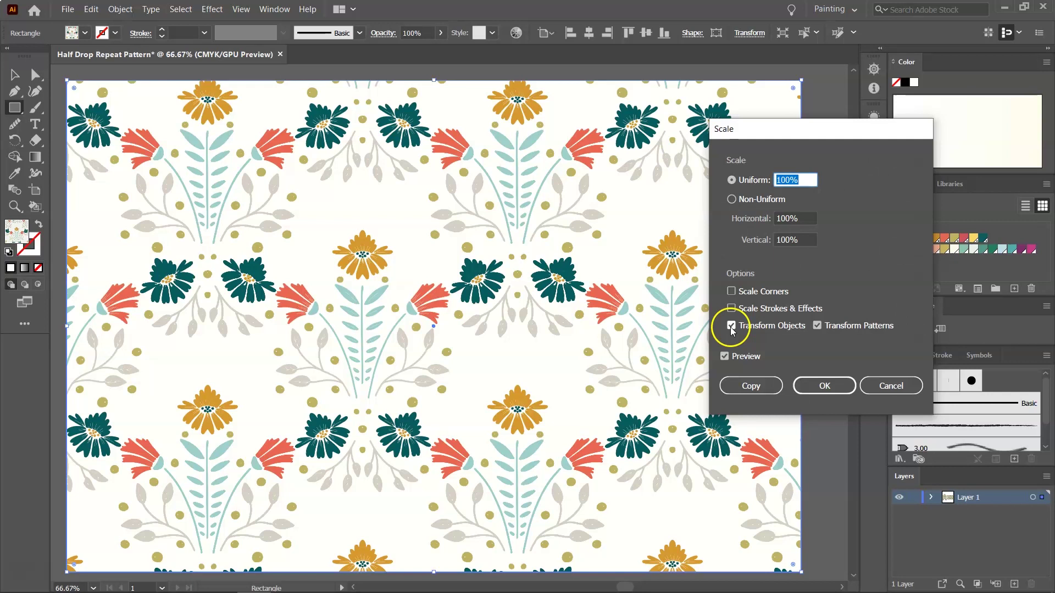
click(731, 325)
double_click(798, 180)
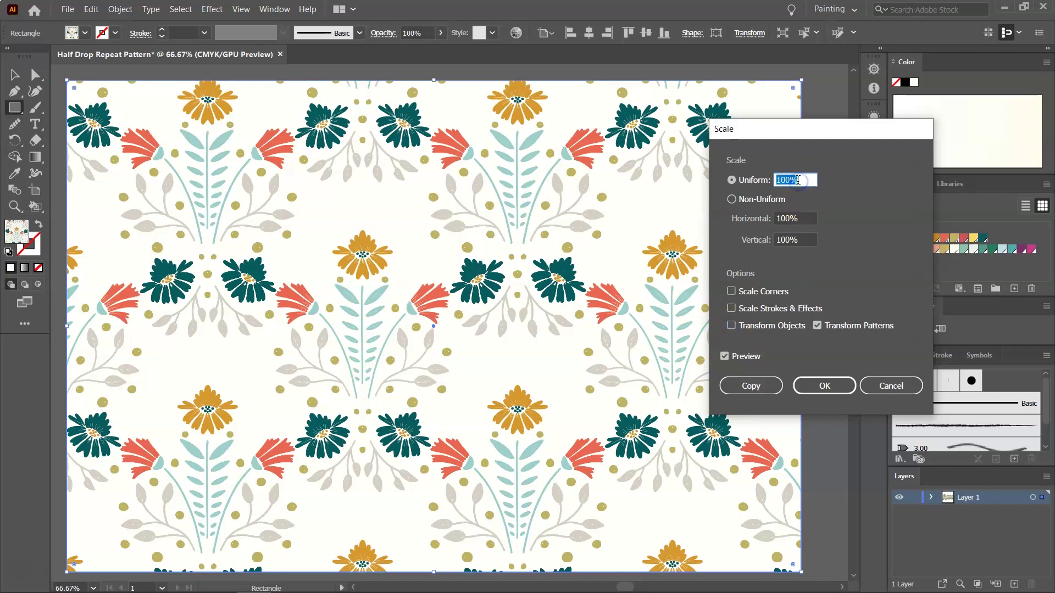
text(70)
click(794, 218)
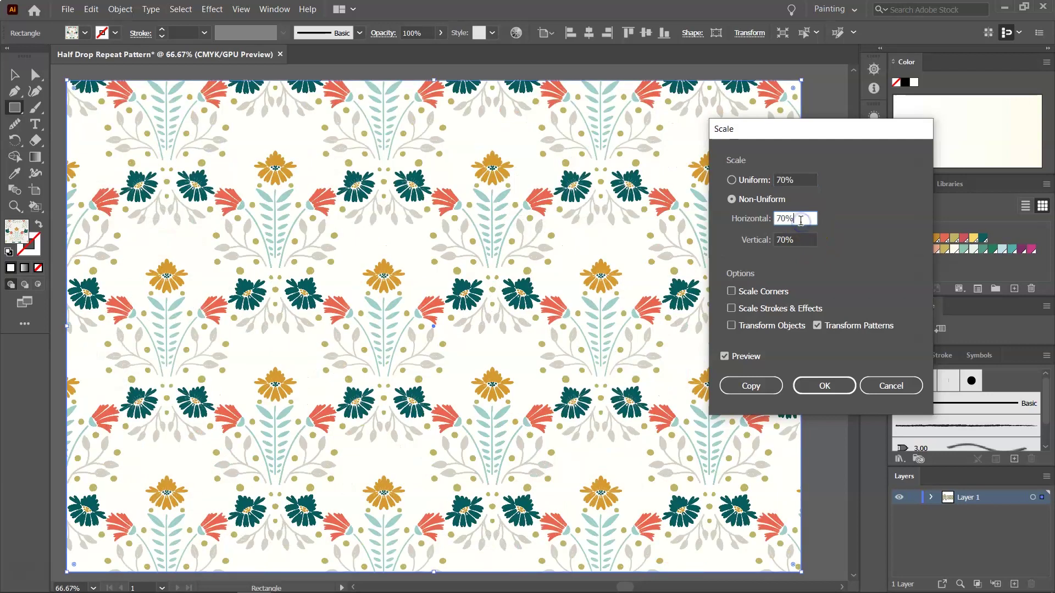
click(824, 386)
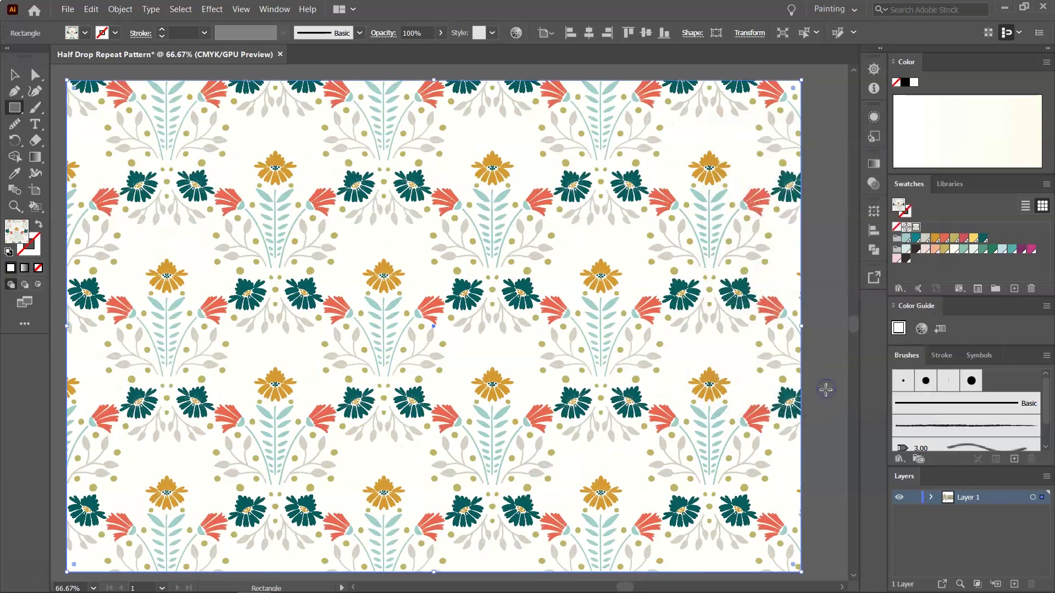